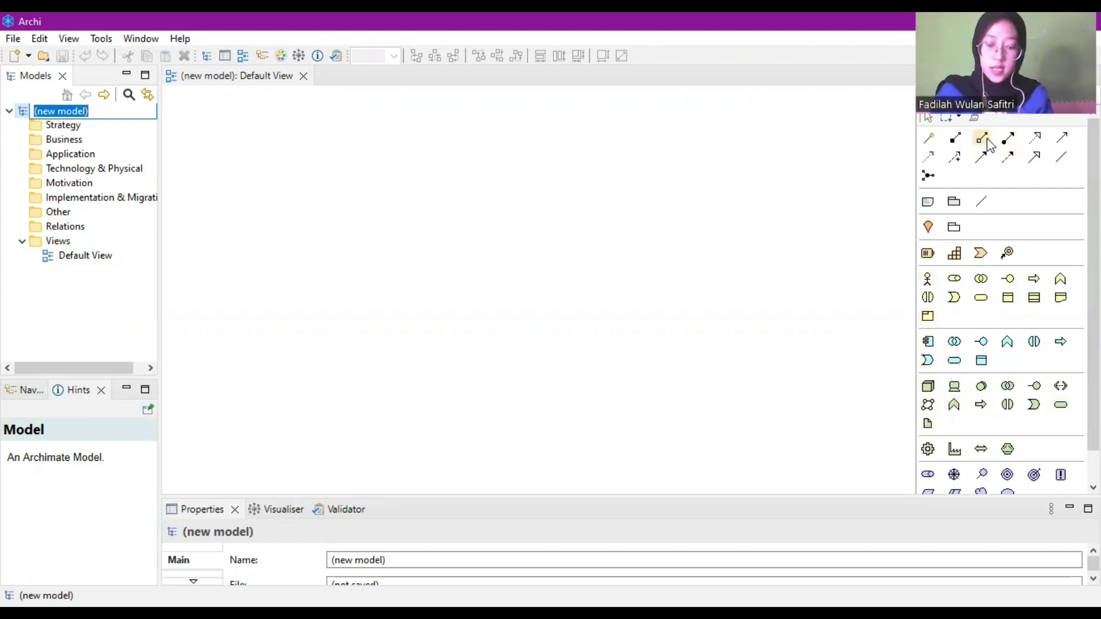
# Place a visual Group element in the upper-left area of the empty Default View
pyautogui.moveTo(988, 146)
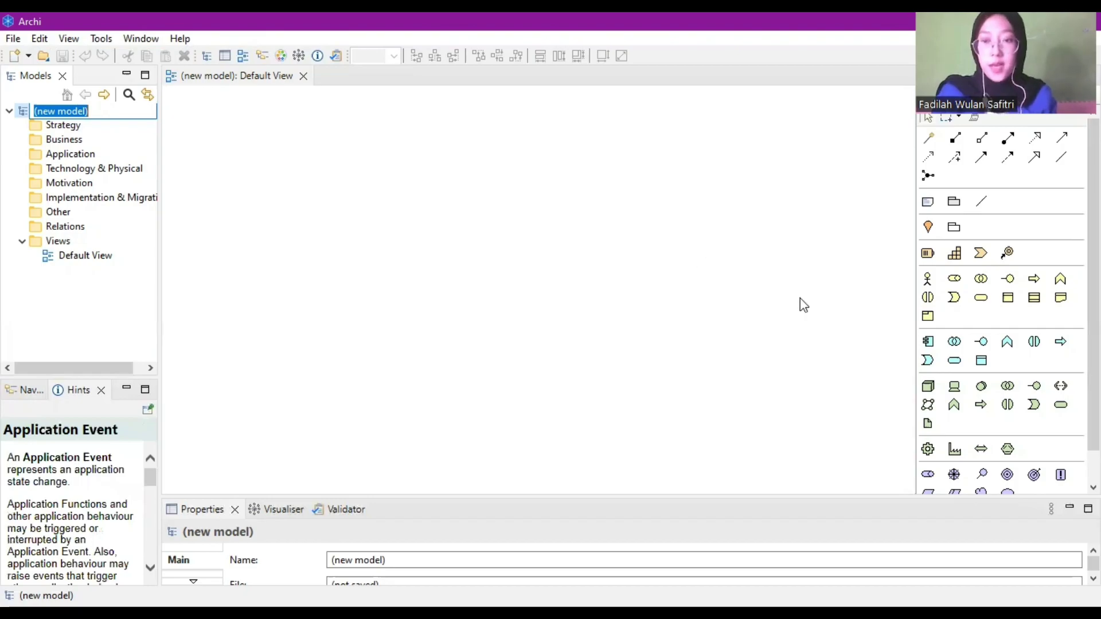
pyautogui.click(956, 201)
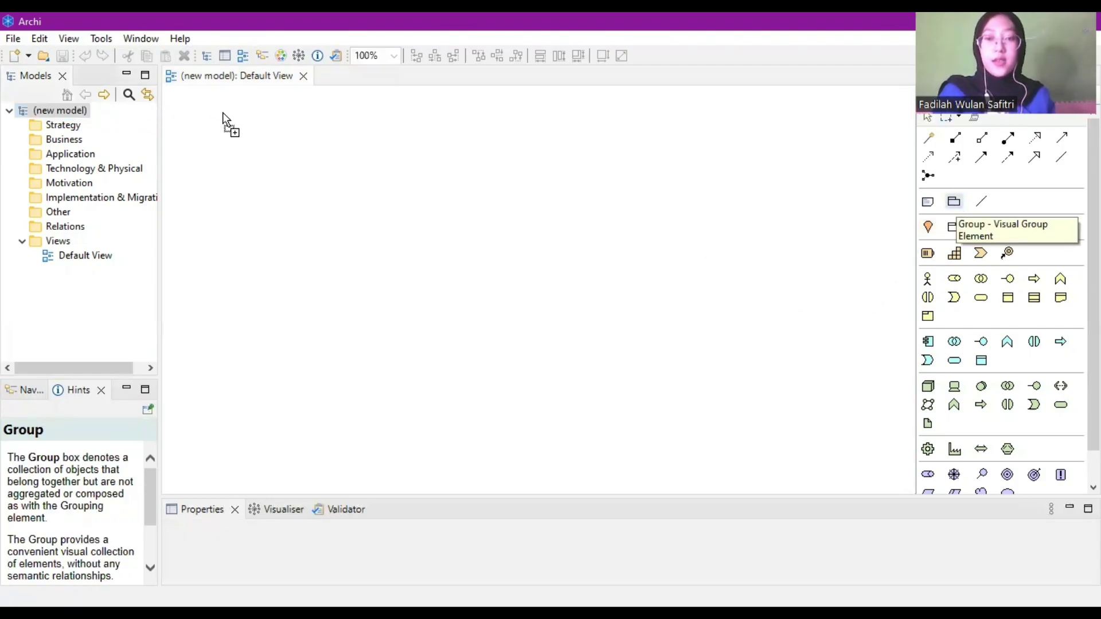
pyautogui.click(222, 112)
pyautogui.click(385, 290)
pyautogui.click(321, 121)
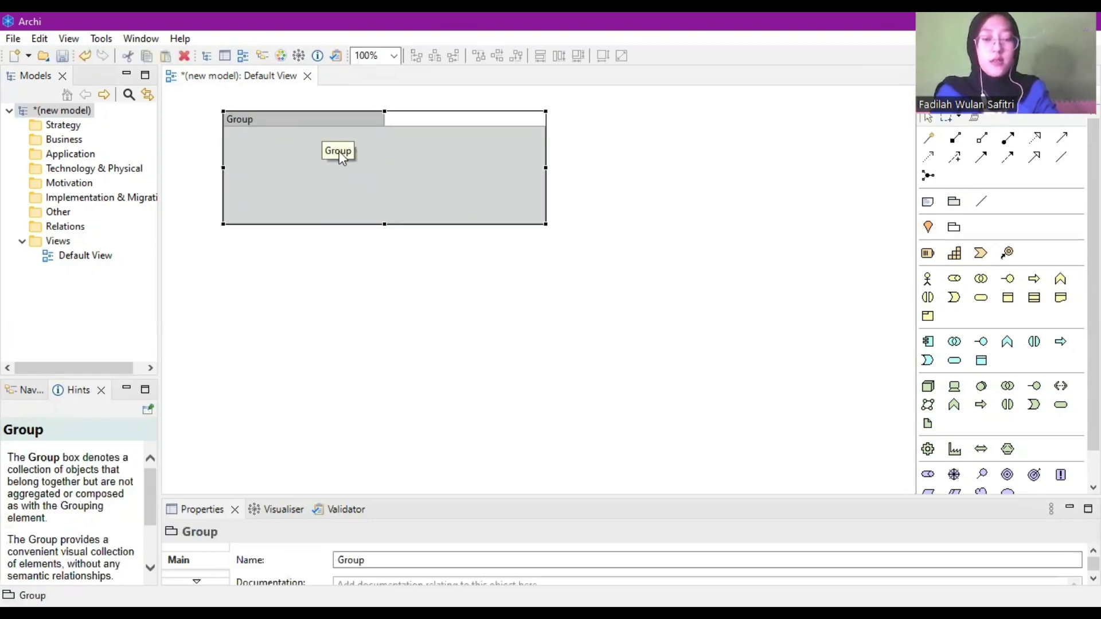
# Add two copies of the group, staggered diagonally downward to the right below the first one
pyautogui.moveTo(328, 122); pyautogui.dragTo(421, 252)
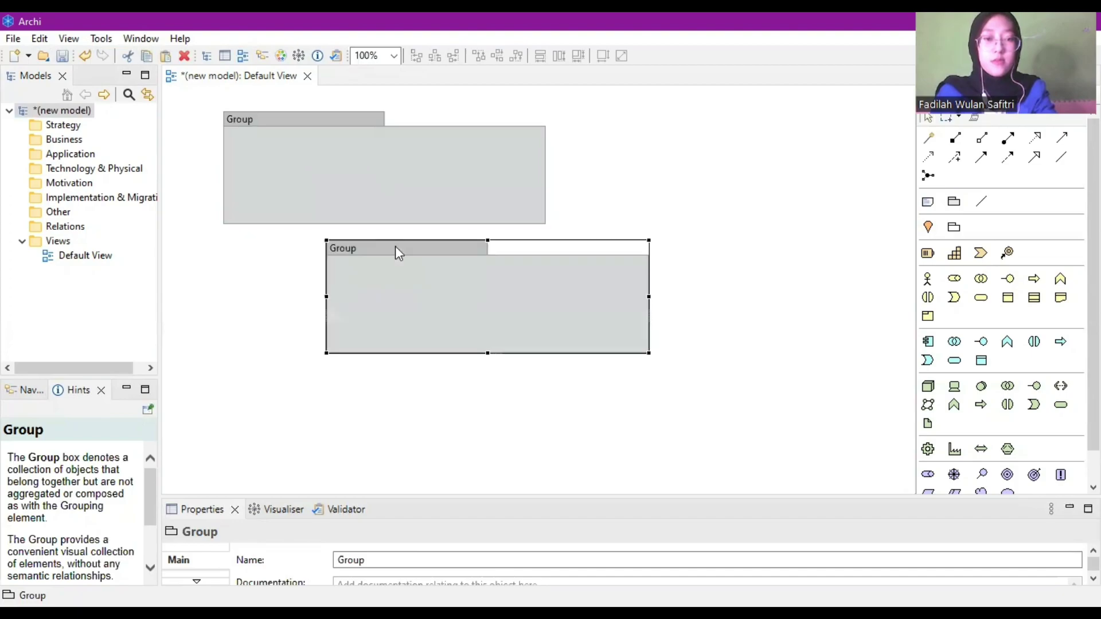
pyautogui.hotkey('ctrl', 'v')
pyautogui.moveTo(358, 282); pyautogui.dragTo(591, 389)
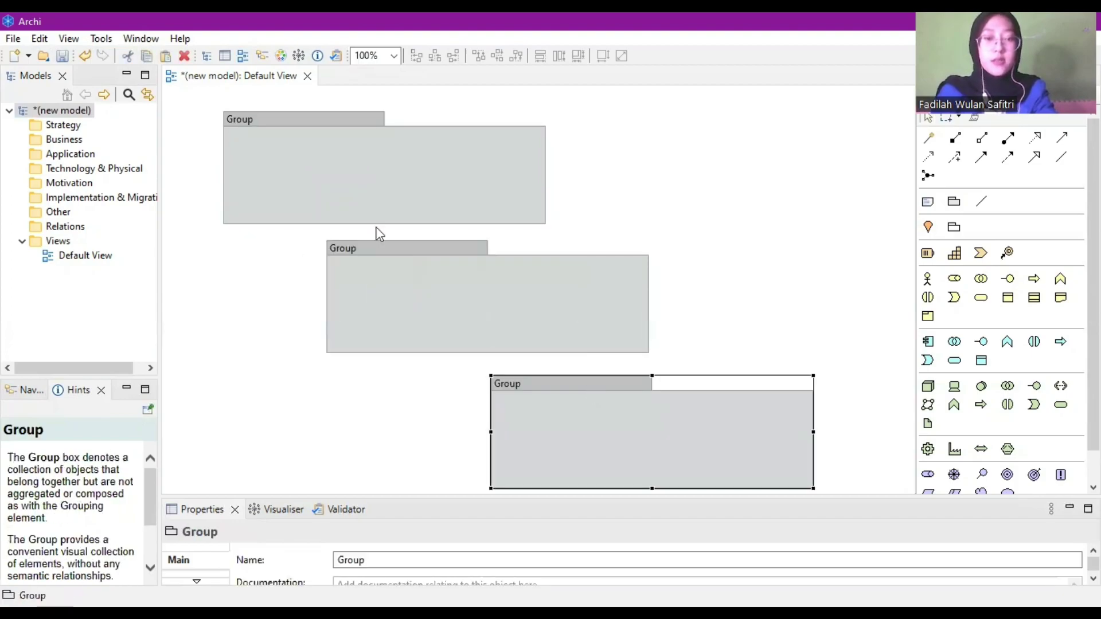
pyautogui.click(425, 263)
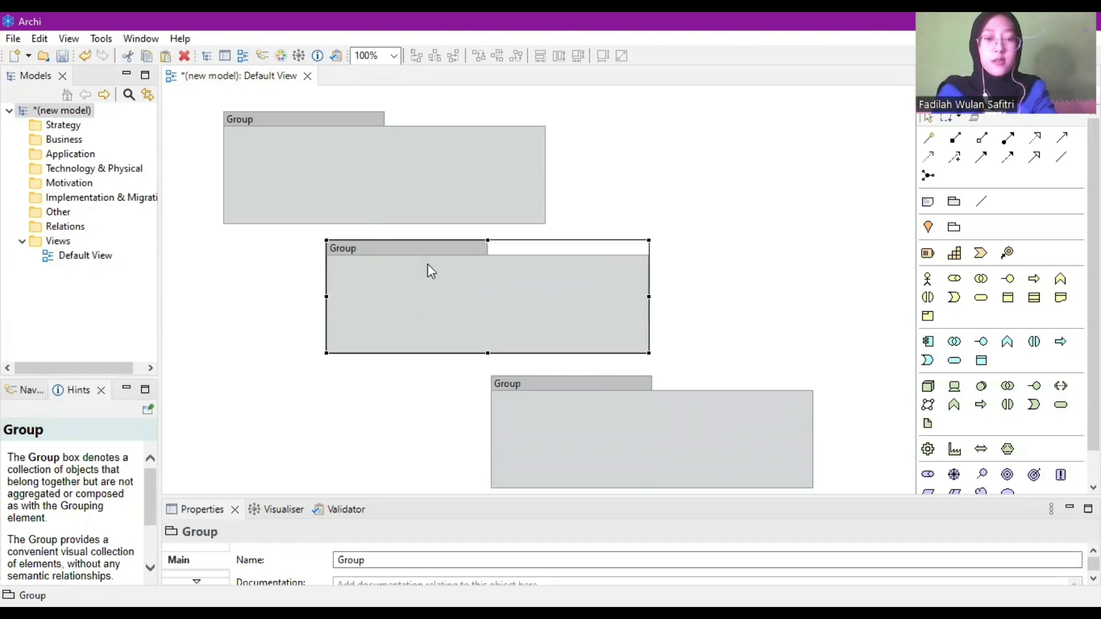
pyautogui.moveTo(428, 263); pyautogui.dragTo(453, 260)
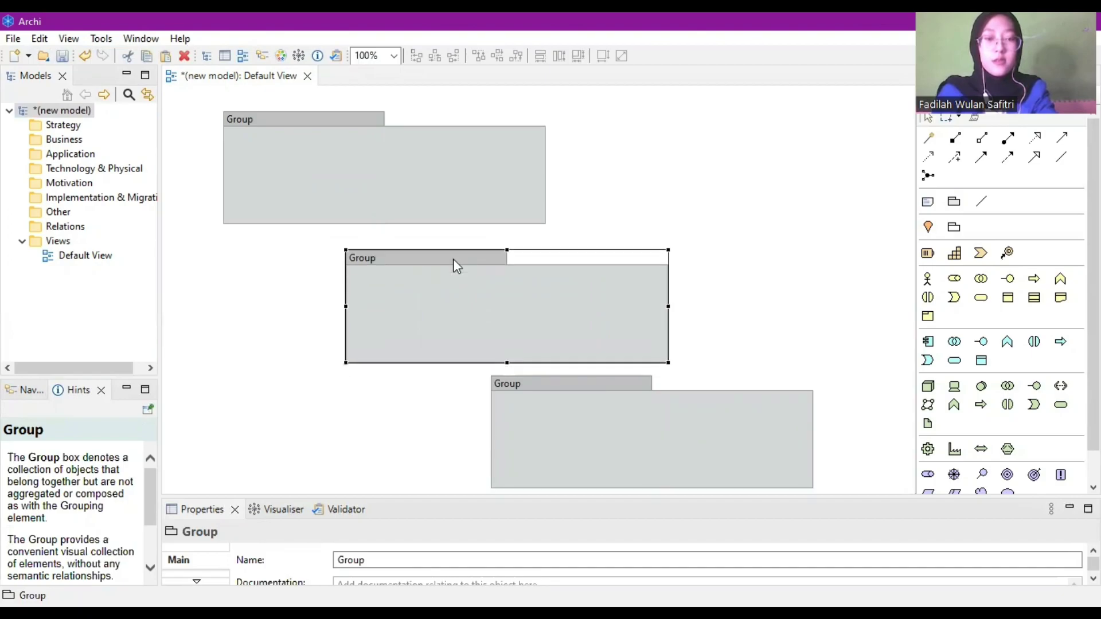
# Make the uppermost group slightly taller and name it "Bussiness"
pyautogui.click(379, 225)
pyautogui.moveTo(384, 224); pyautogui.dragTo(385, 241)
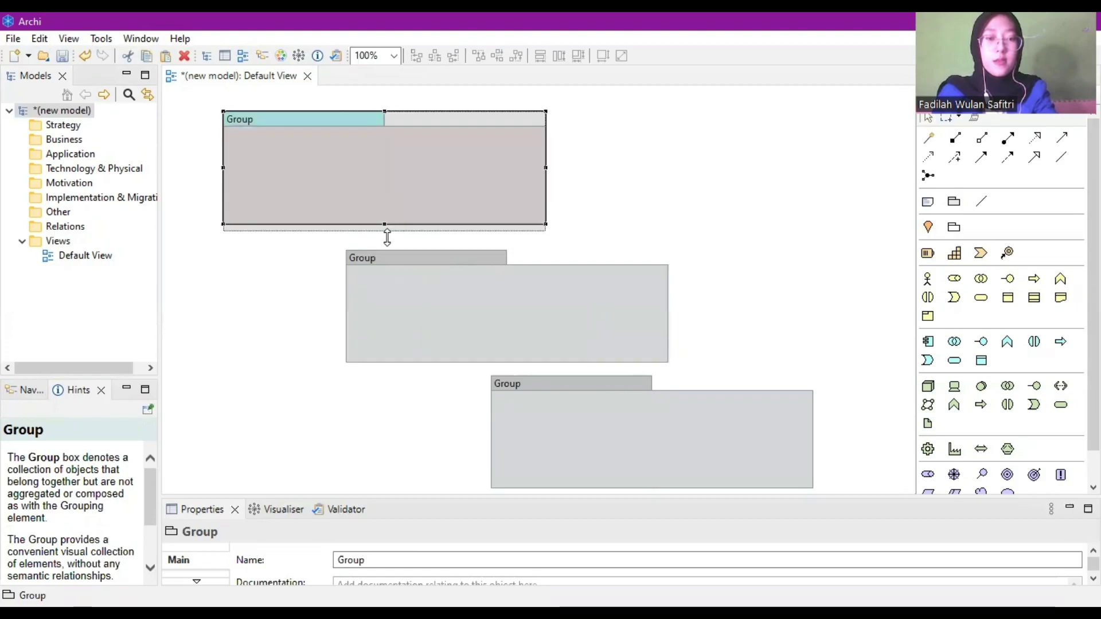
pyautogui.doubleClick(253, 119)
pyautogui.press('BackSpace')
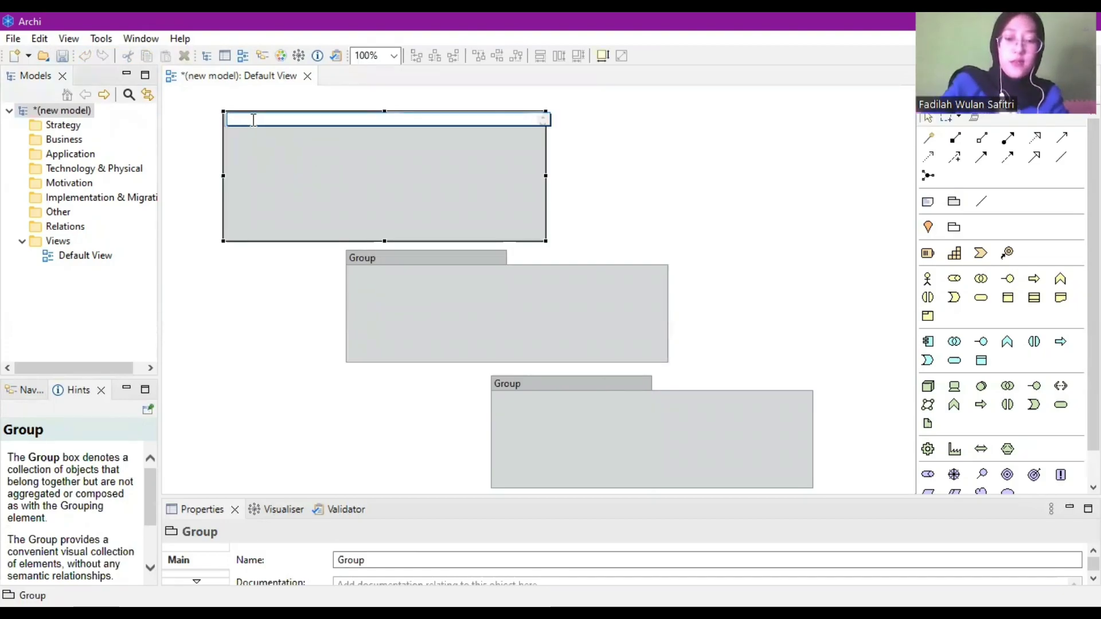
pyautogui.write('Bussi')
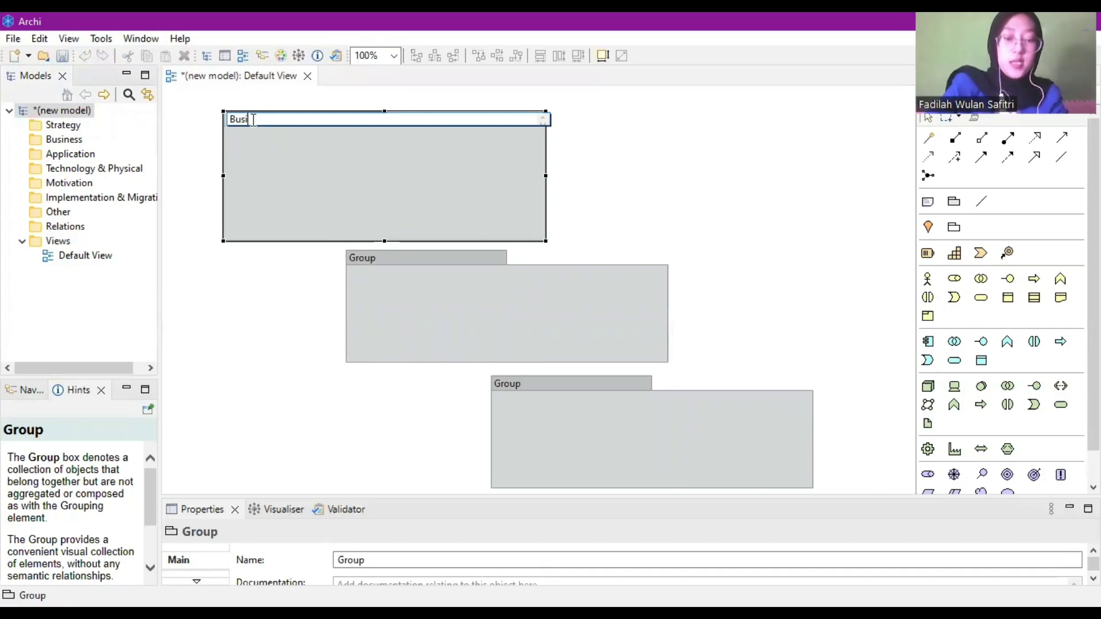
pyautogui.write('ness')
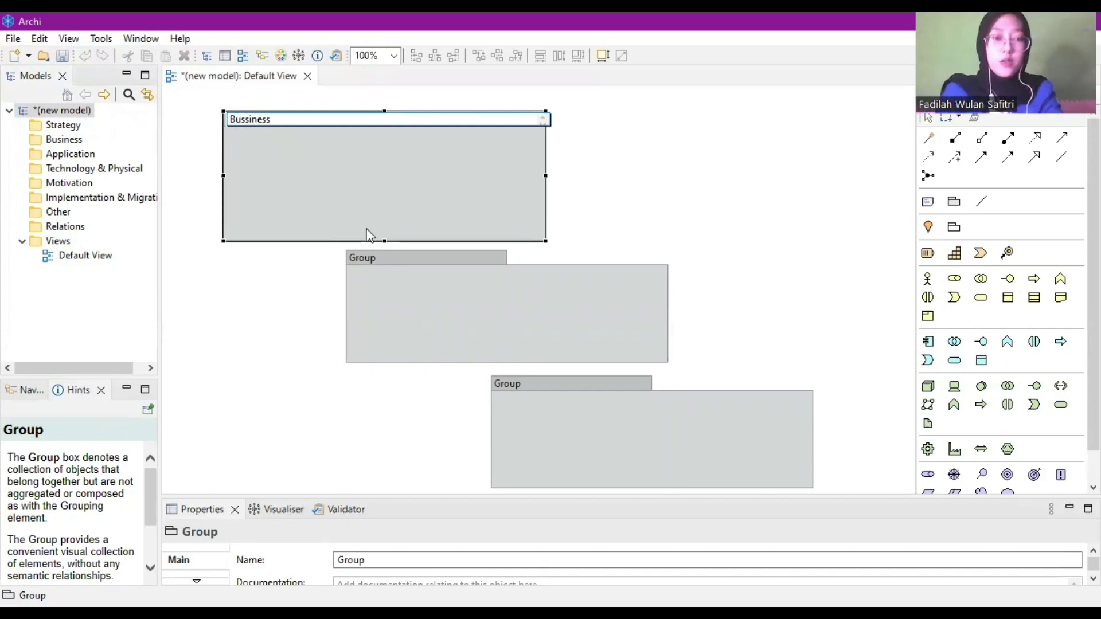
# Name the middle group "Aplication"
pyautogui.doubleClick(361, 263)
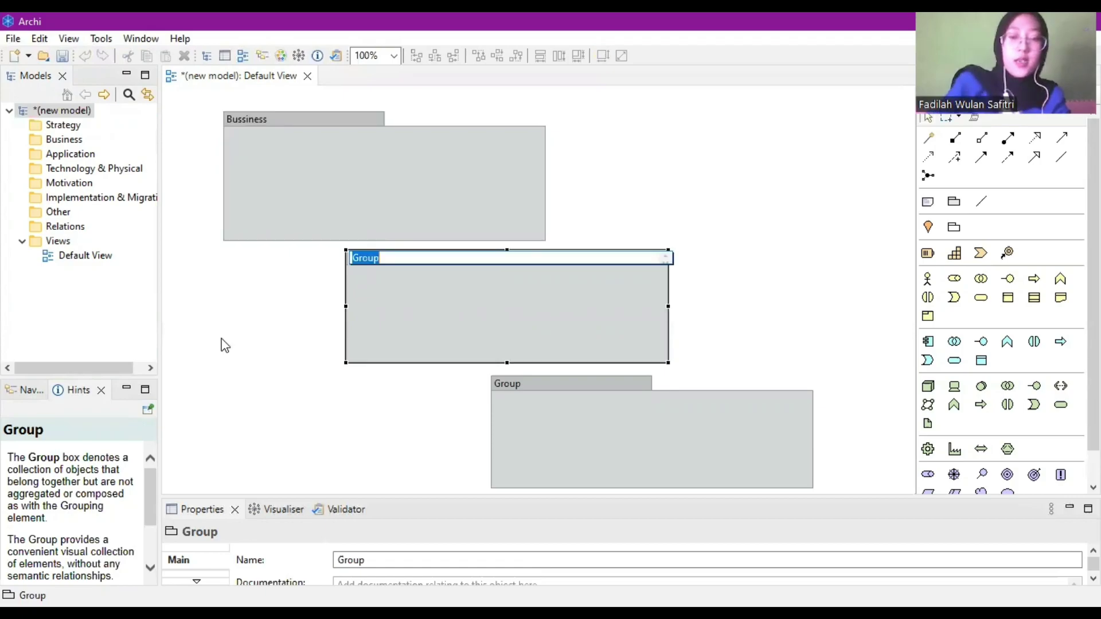
pyautogui.press('BackSpace')
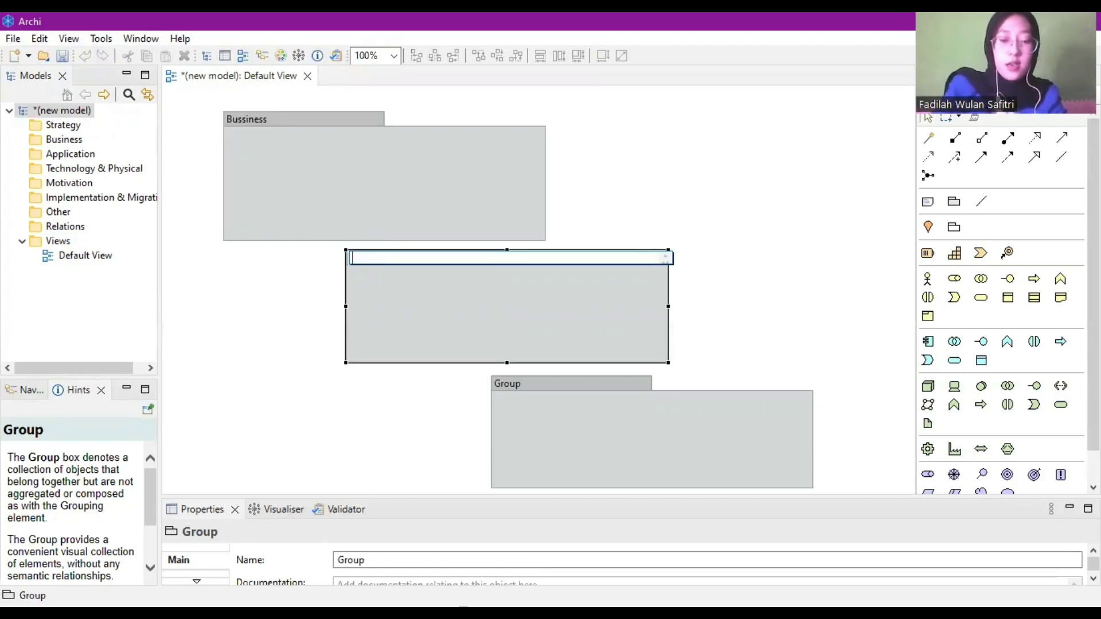
pyautogui.write('Aplica')
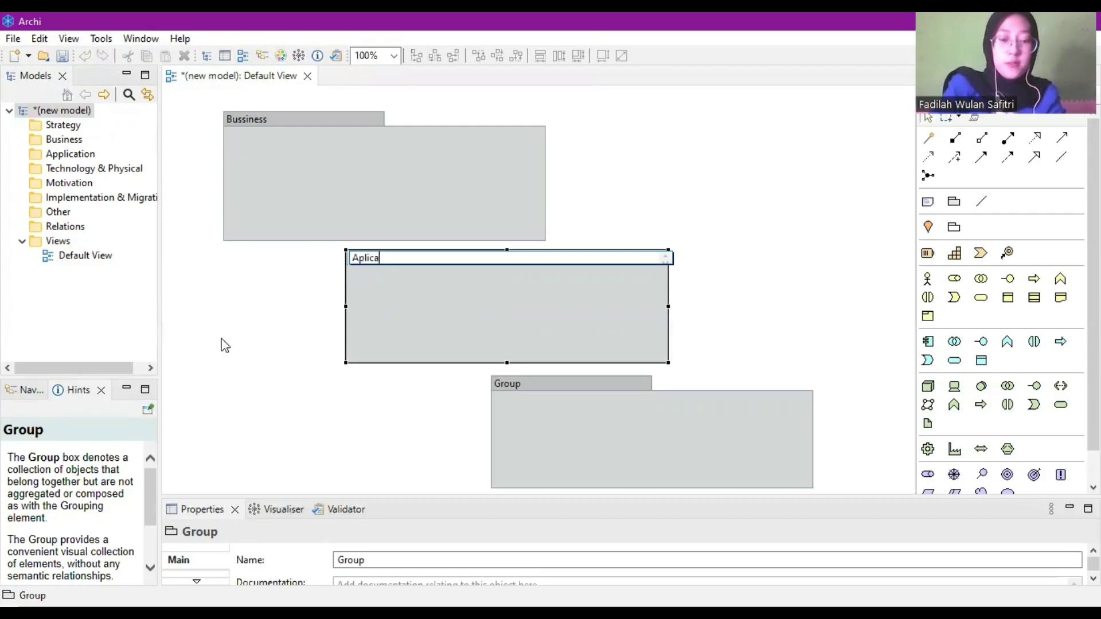
pyautogui.write('tion')
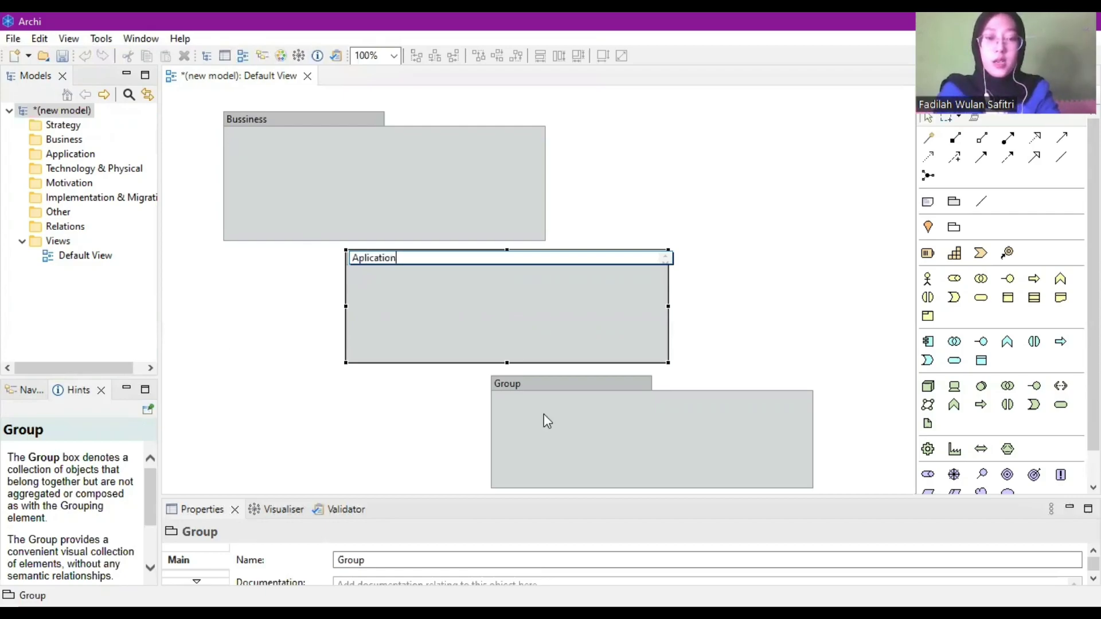
# Name the lowest group "Technology"
pyautogui.doubleClick(520, 380)
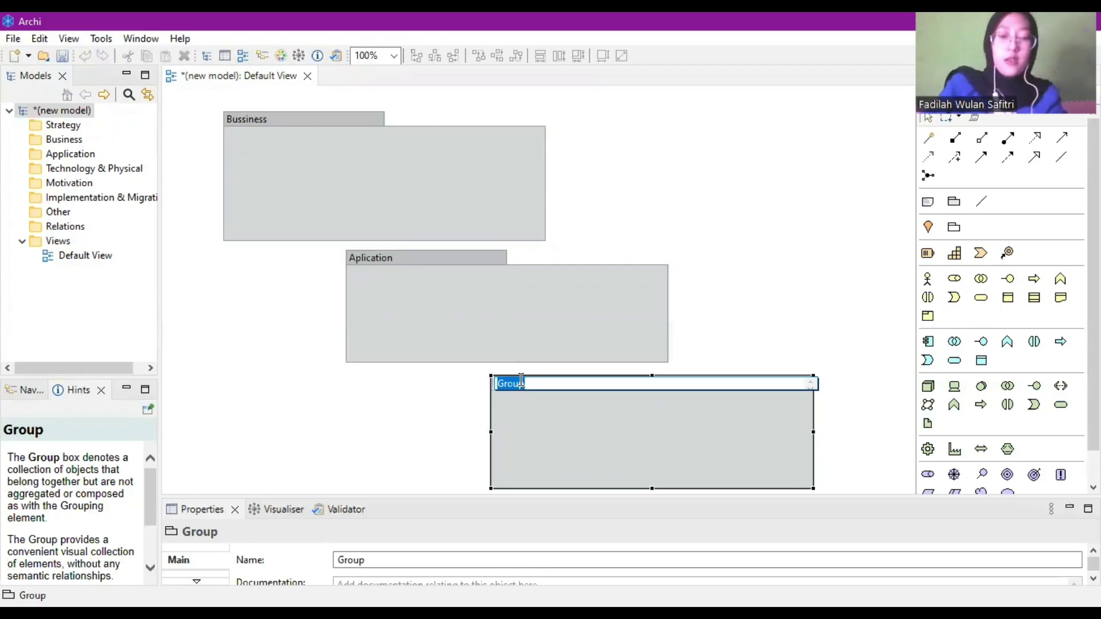
pyautogui.write('Tech')
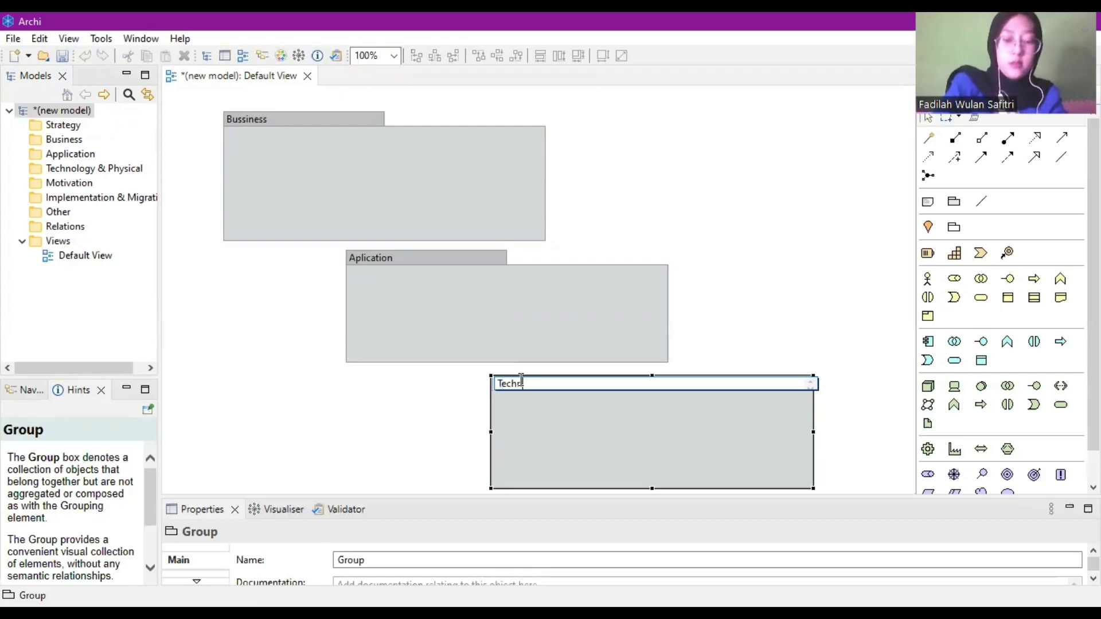
pyautogui.write('nology')
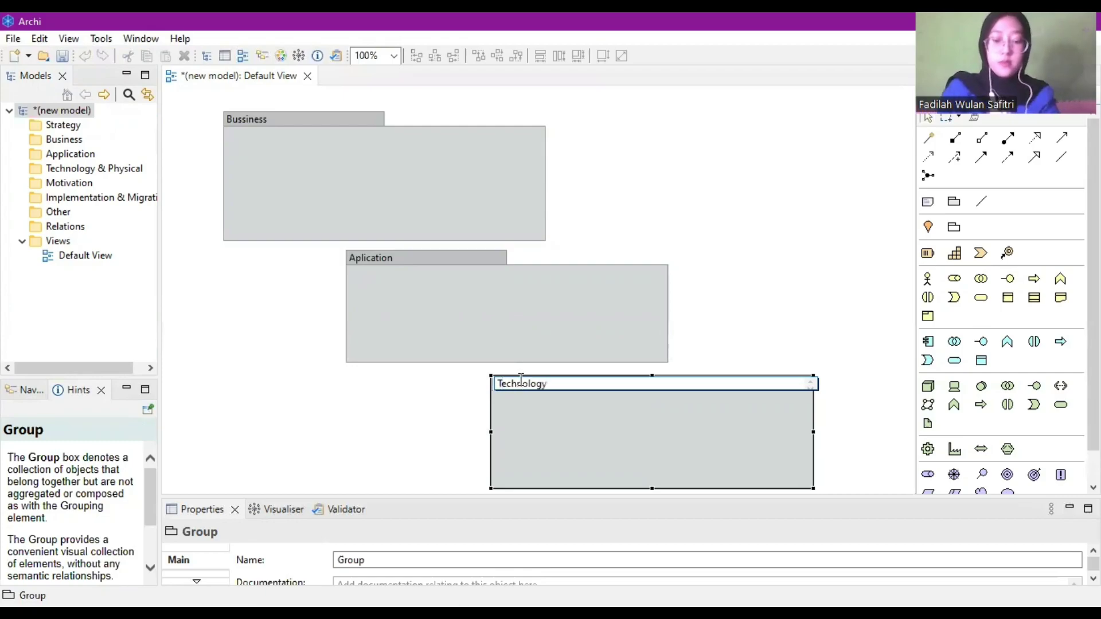
pyautogui.click(351, 206)
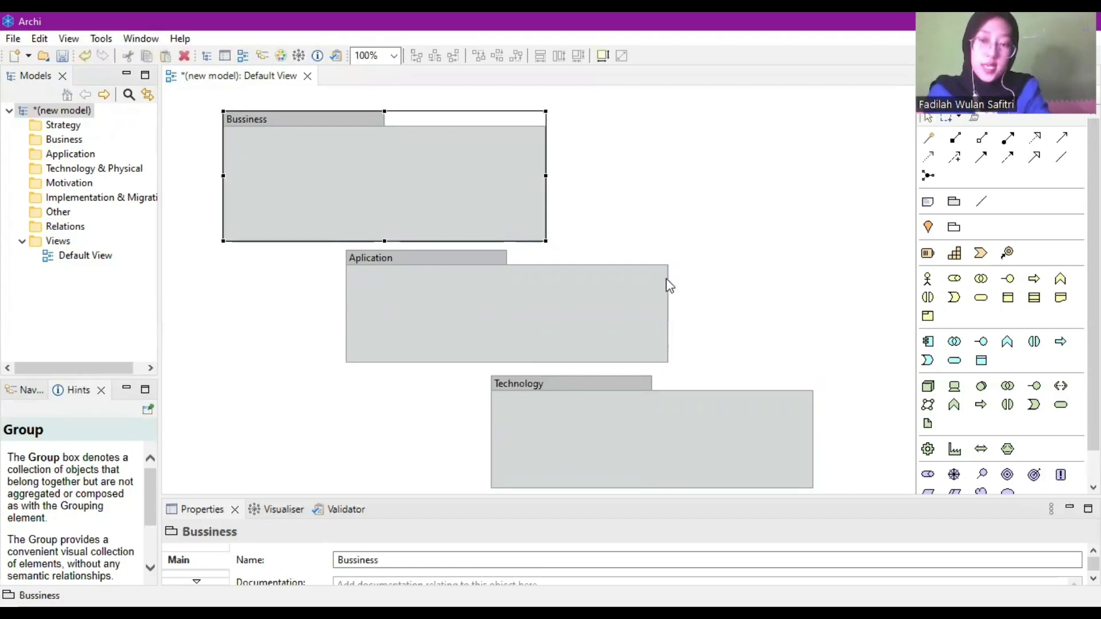
# Place a Business Actor inside the Bussiness group and paste two copies of it
pyautogui.click(927, 281)
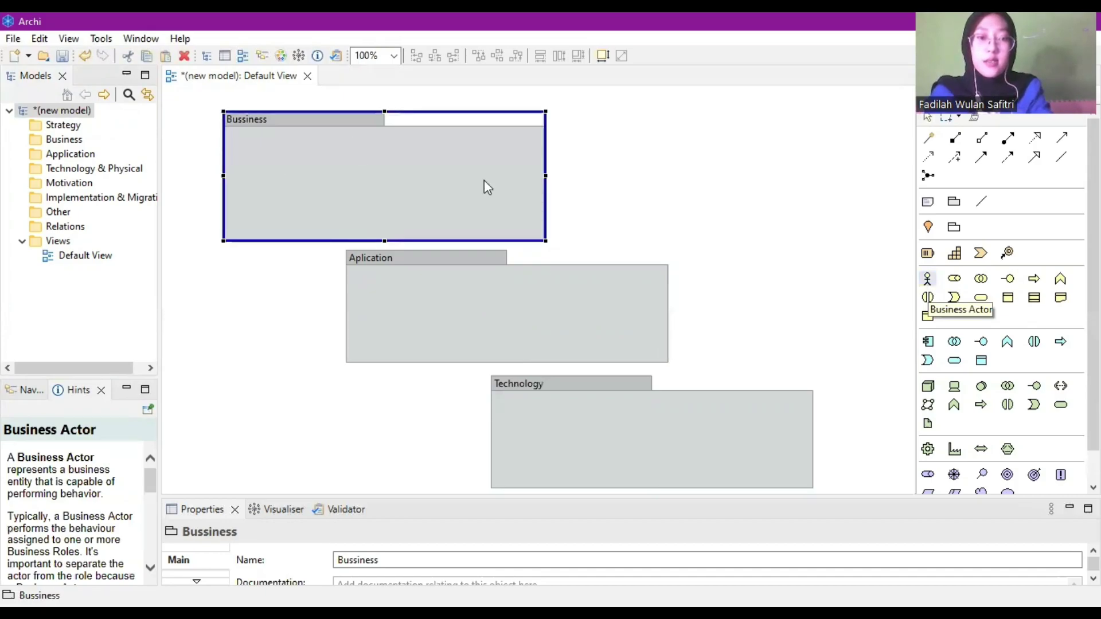
pyautogui.click(265, 149)
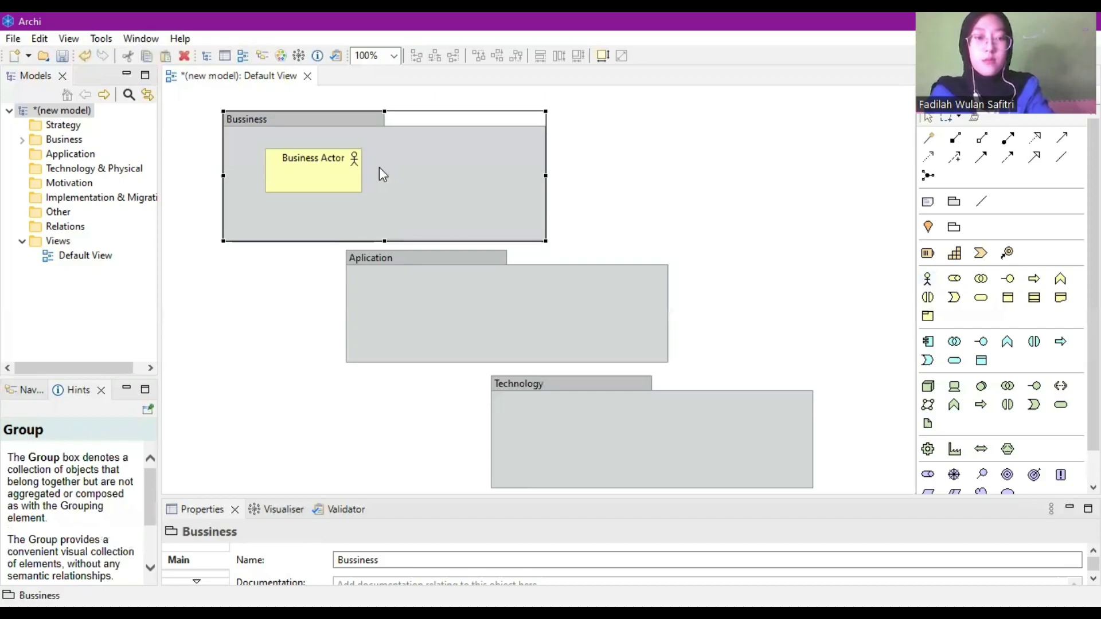
pyautogui.click(344, 171)
pyautogui.hotkey('ctrl', 'c')
pyautogui.hotkey('ctrl', 'v')
pyautogui.hotkey('ctrl', 'v')
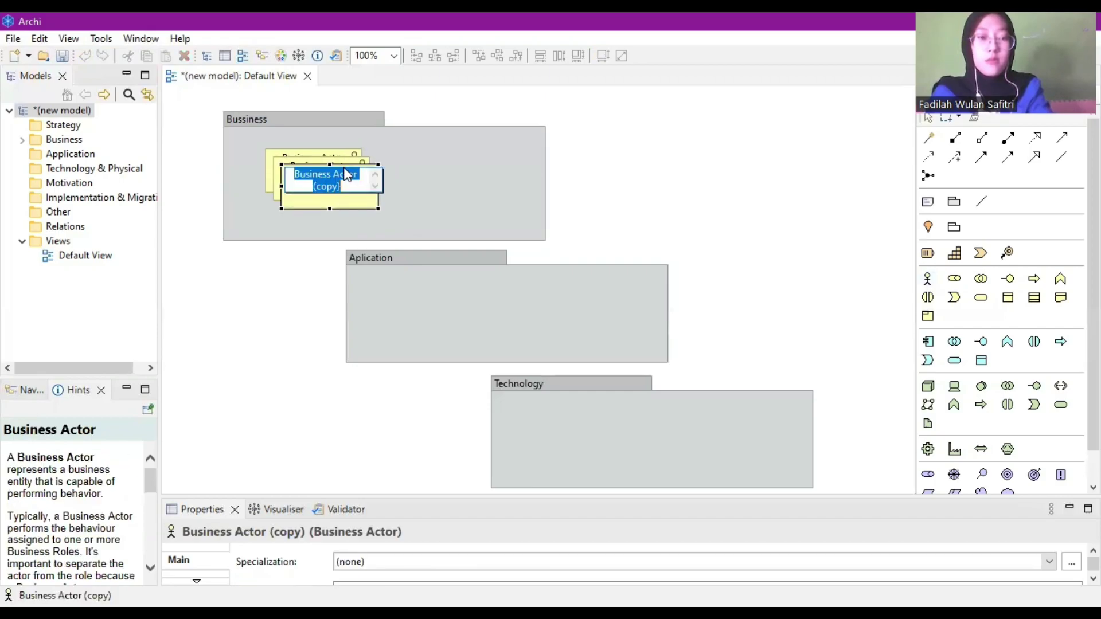
pyautogui.press('Return')
# Spread the Business Actors out in the Bussiness group, with one copy at its lower right and the original at its upper middle
pyautogui.moveTo(339, 163); pyautogui.dragTo(480, 184)
pyautogui.moveTo(290, 163); pyautogui.dragTo(266, 187)
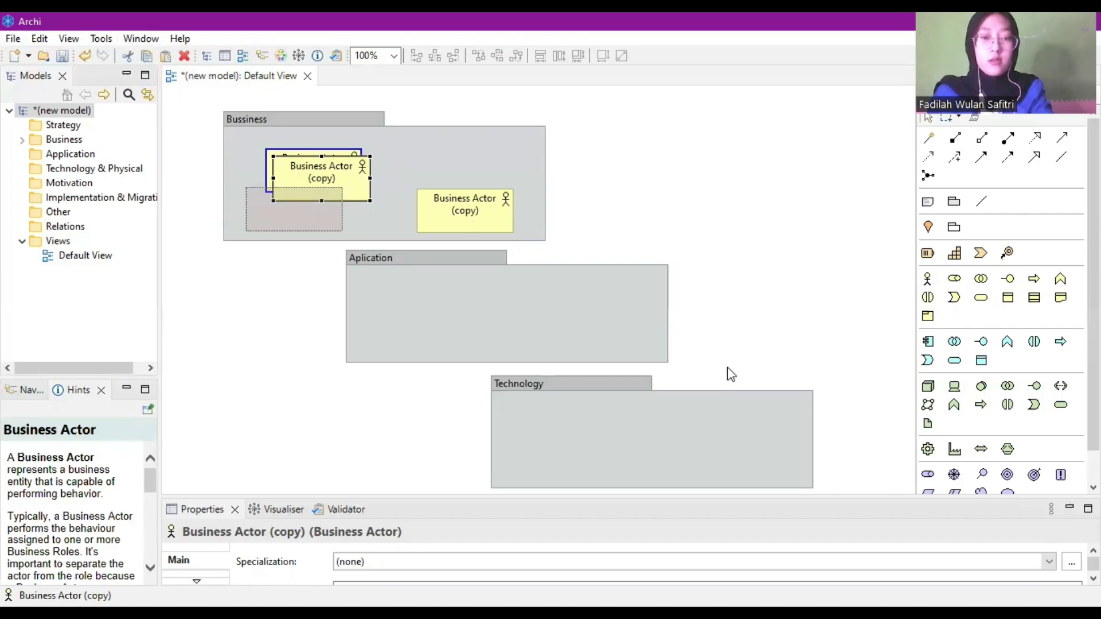
pyautogui.click(729, 370)
pyautogui.click(300, 153)
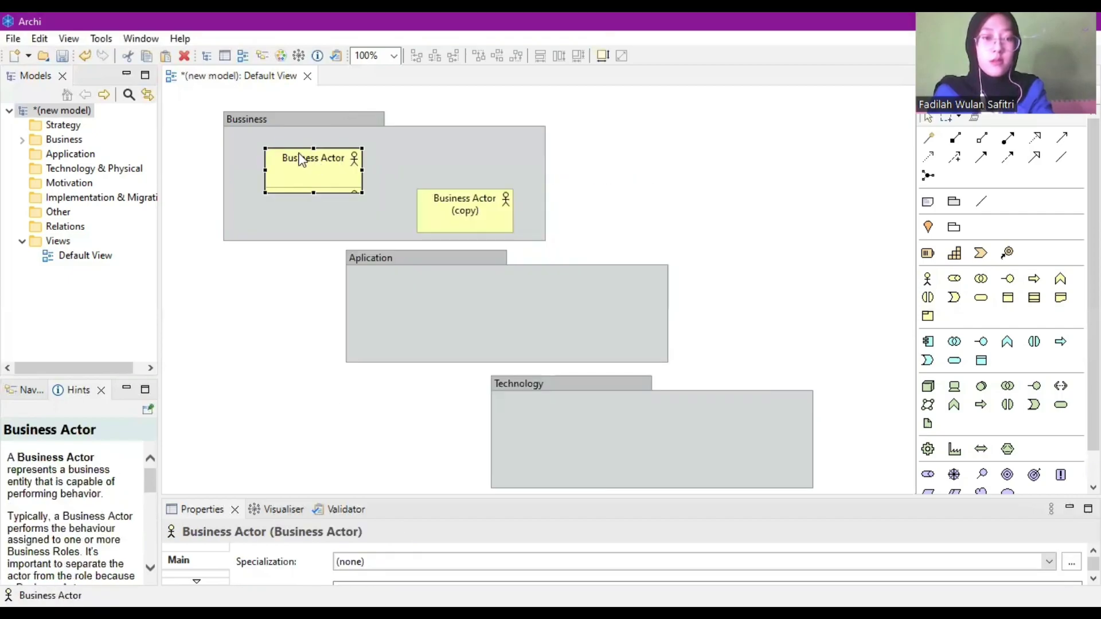
pyautogui.moveTo(297, 147); pyautogui.dragTo(926, 279)
# Add another Business Actor to the Bussiness group and align it at the lower left, level with the copy
pyautogui.click(927, 279)
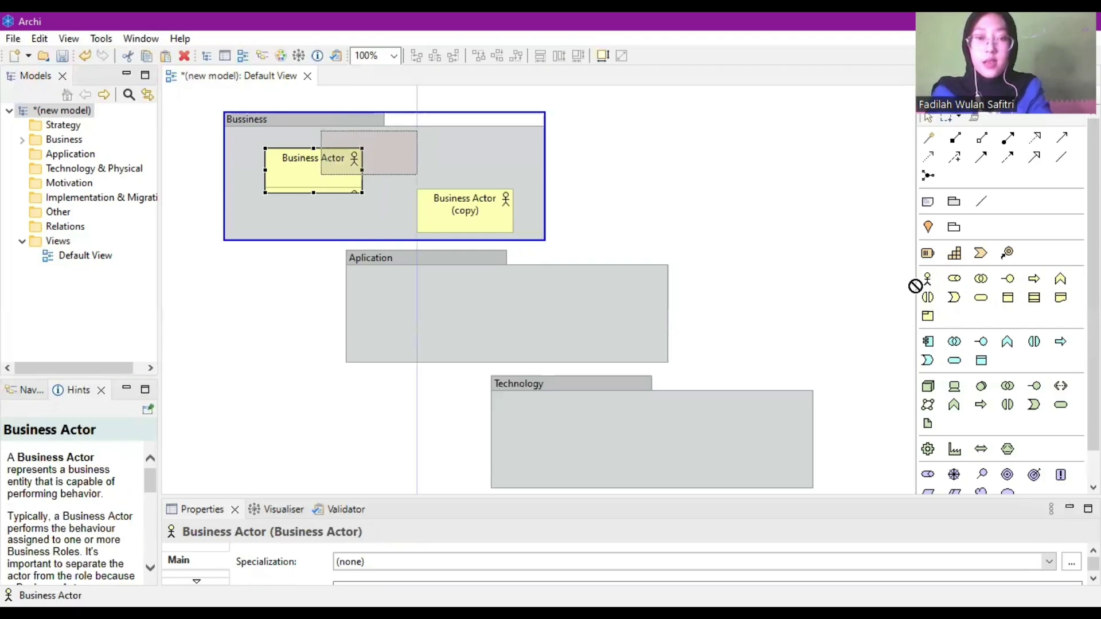
pyautogui.click(265, 205)
pyautogui.click(293, 200)
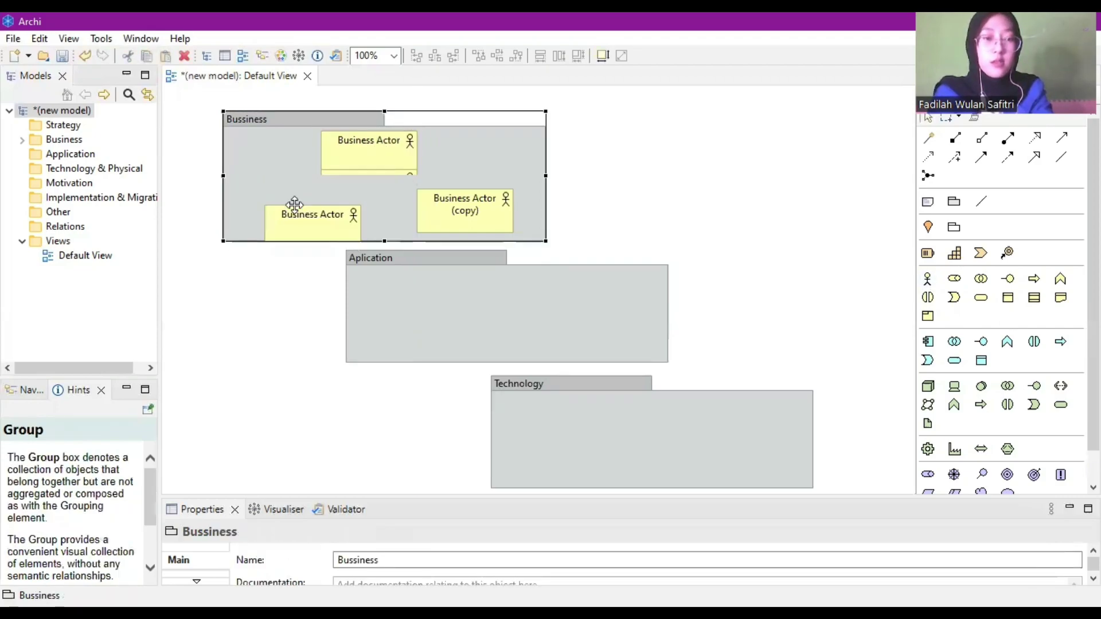
pyautogui.click(292, 205)
pyautogui.moveTo(277, 190); pyautogui.dragTo(335, 159)
# Delete the upper Business Actor with its nested copy and place a new Business Actor at the top center of the Bussiness group
pyautogui.click(337, 166)
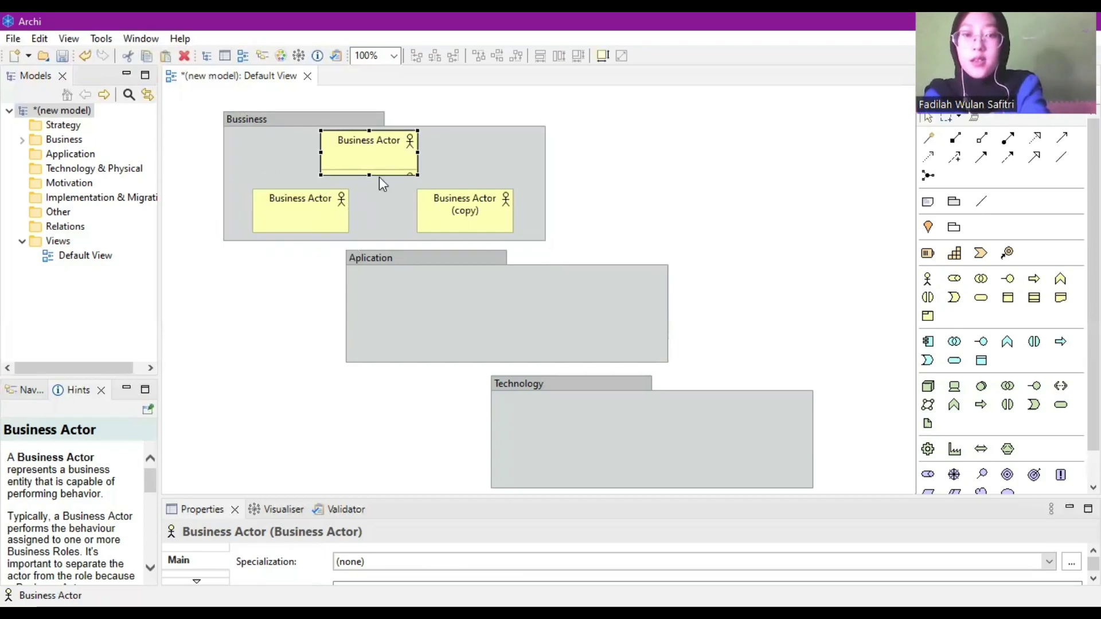
pyautogui.press('Delete')
pyautogui.click(383, 148)
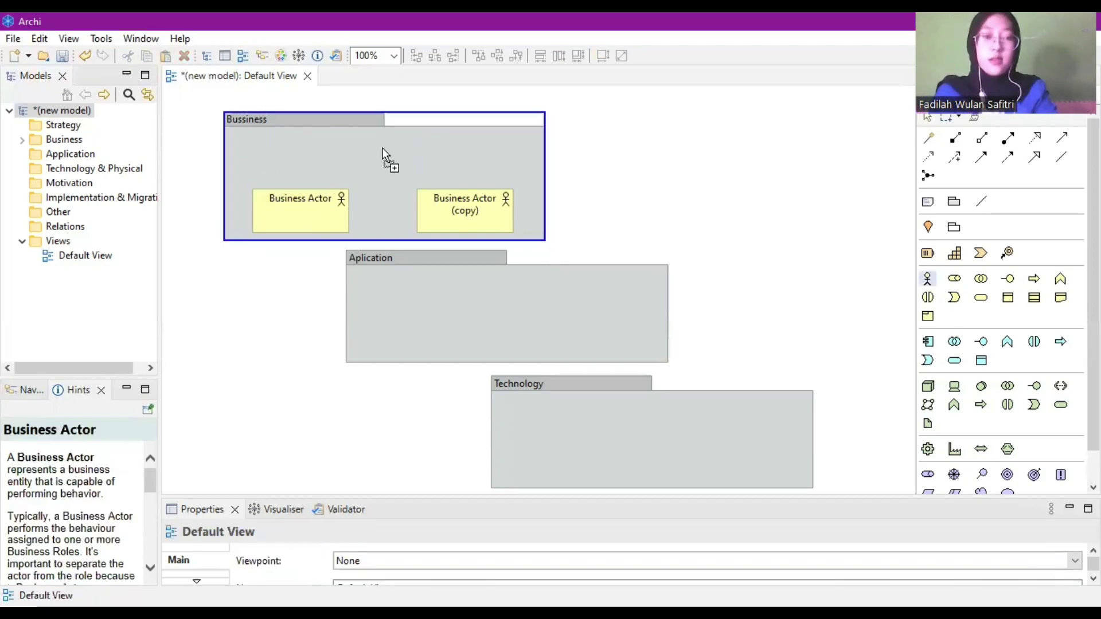
pyautogui.click(383, 149)
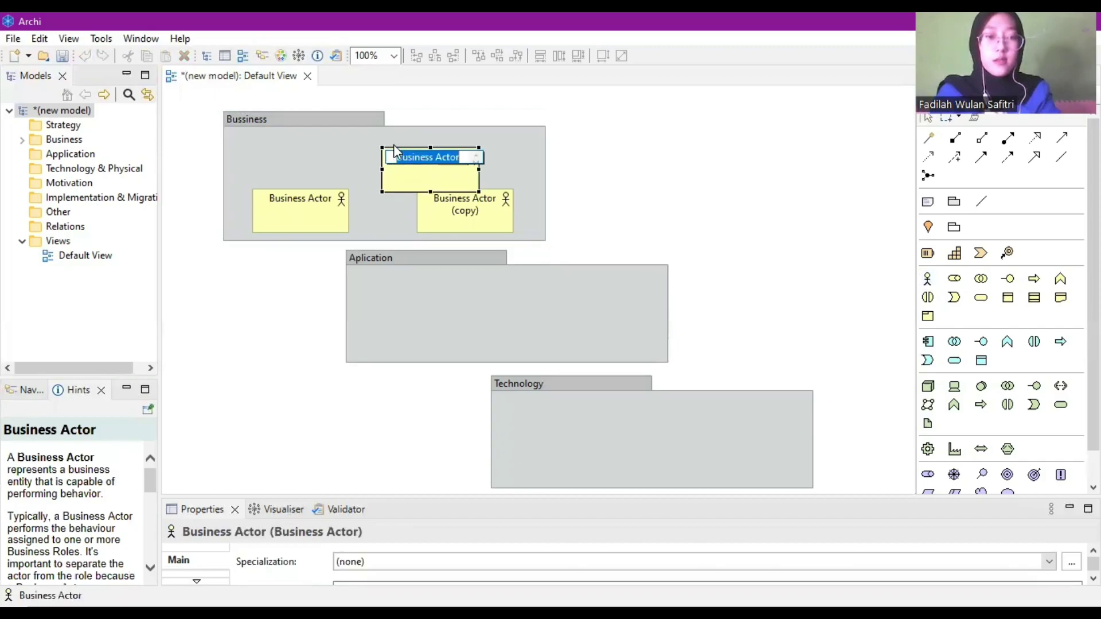
pyautogui.moveTo(393, 152); pyautogui.dragTo(363, 130)
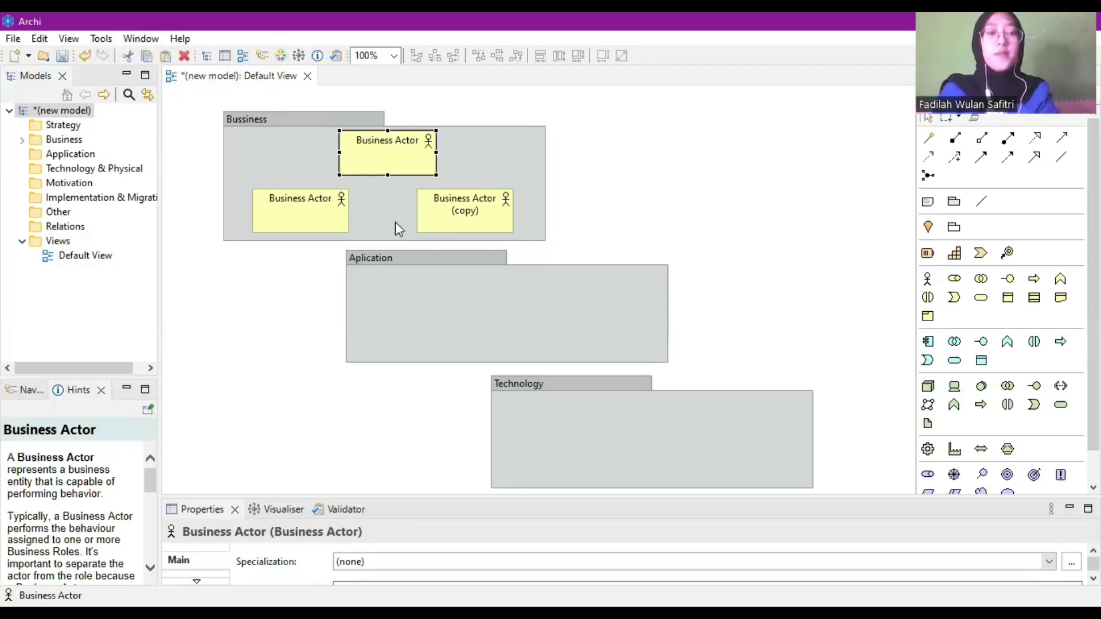
# Rename the top Business Actor in the Bussiness group to "PT KAI"
pyautogui.keyDown('ctrl'); pyautogui.click(389, 141); pyautogui.keyUp('ctrl')
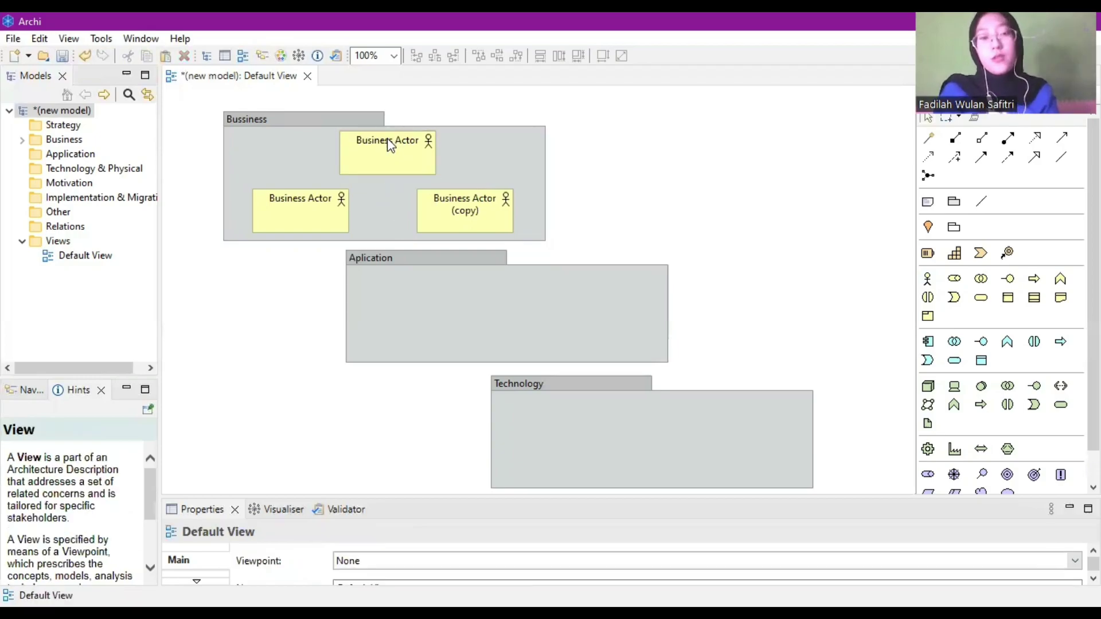
pyautogui.doubleClick(388, 144)
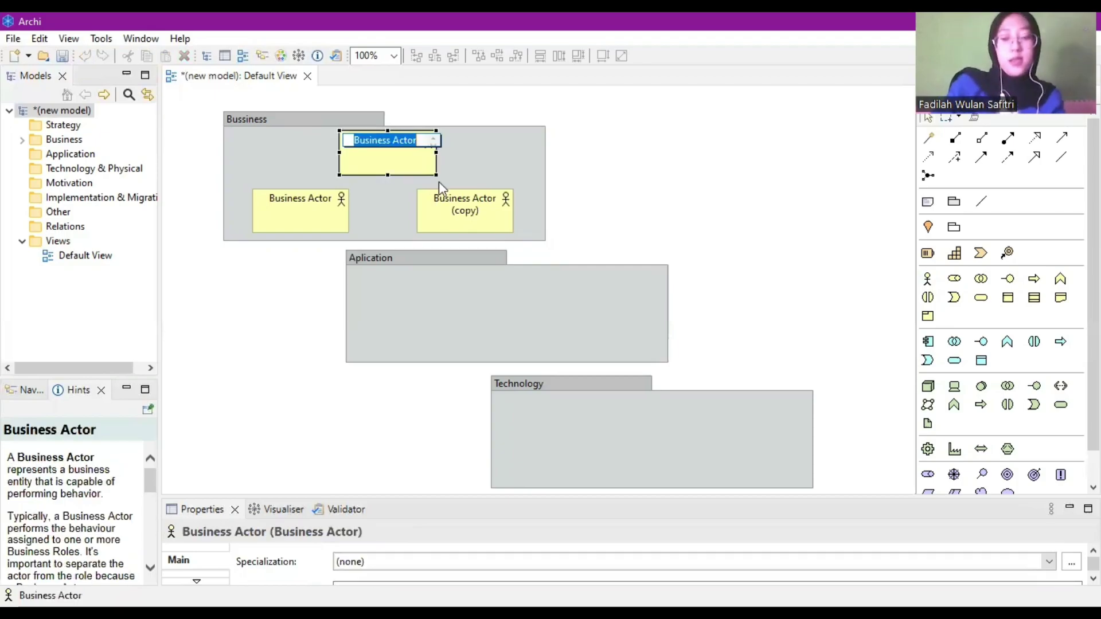
pyautogui.press('BackSpace')
pyautogui.write('P')
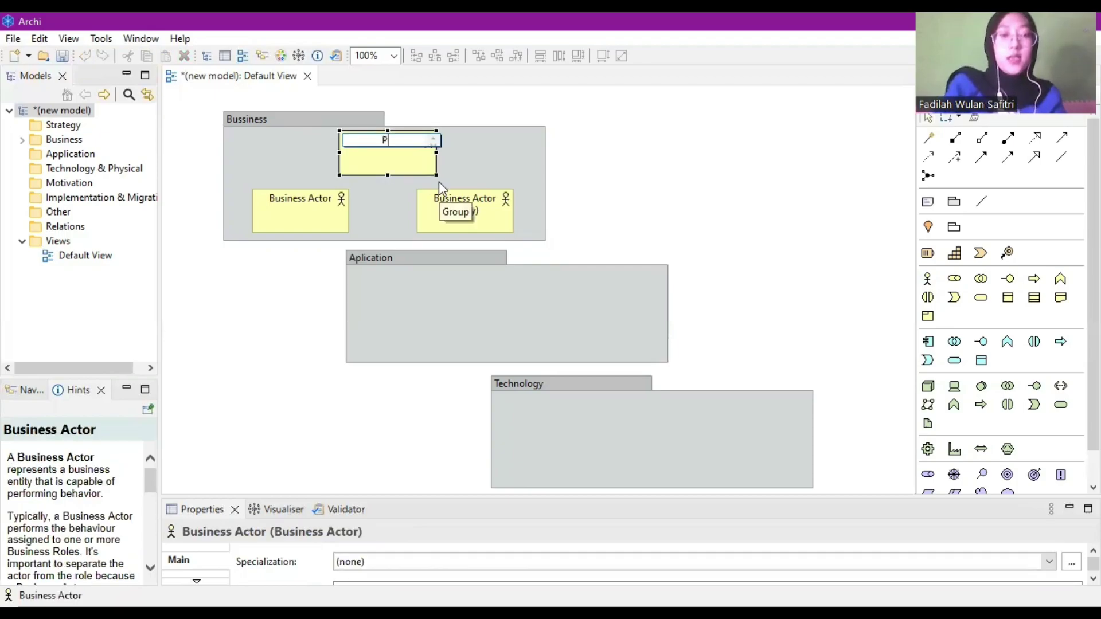
pyautogui.write('T KAI')
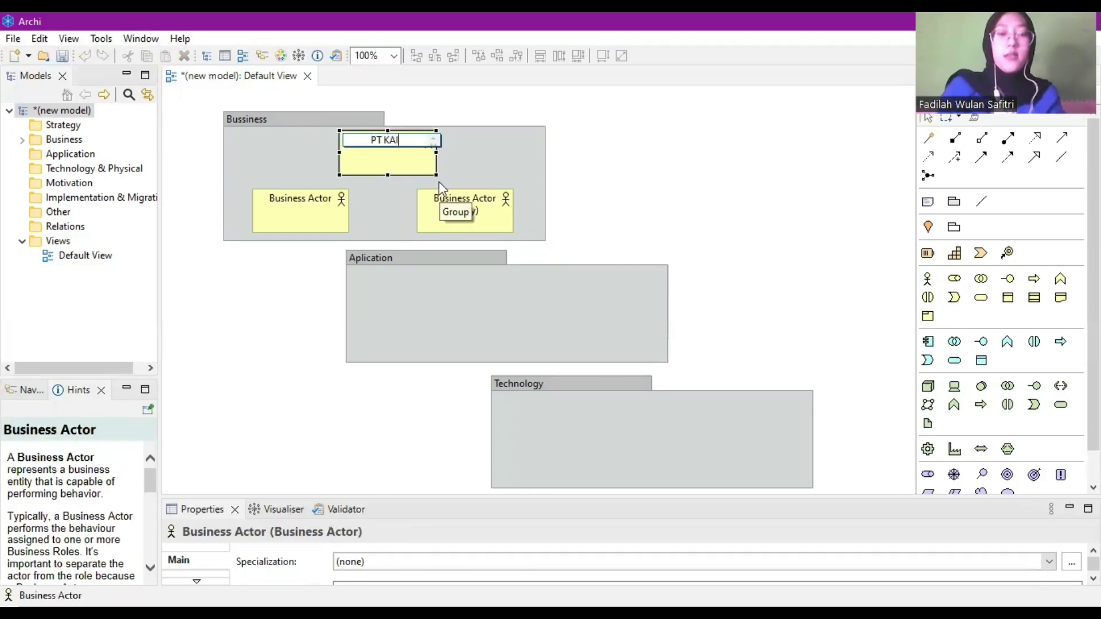
pyautogui.click(335, 207)
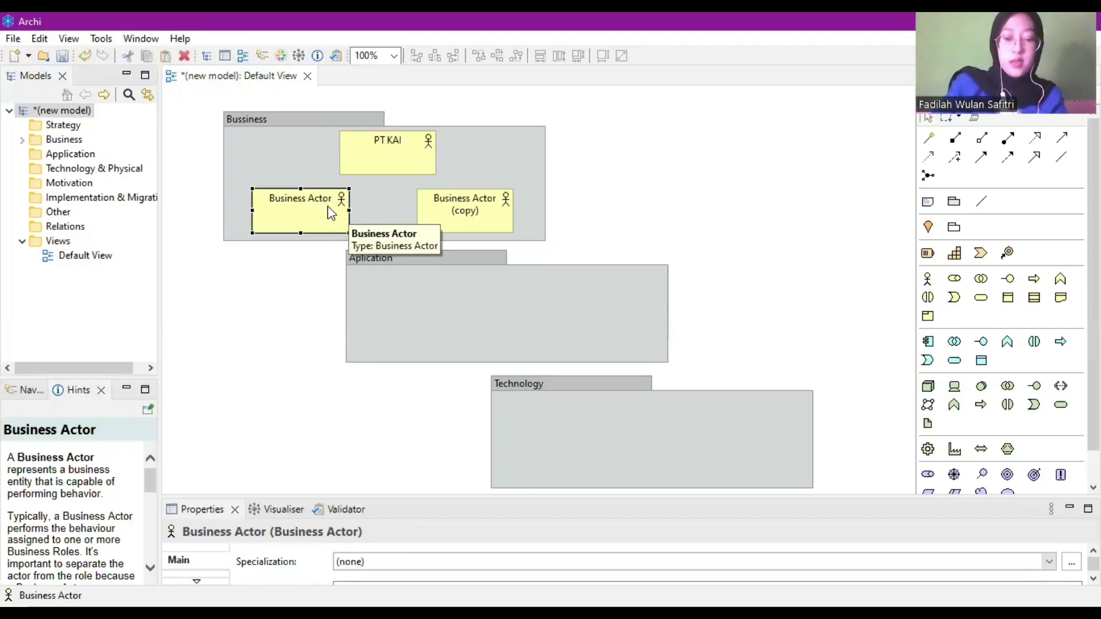
# Rename the lower-left Business Actor in the Bussiness group to "Operator" and the lower-right copy to "Customer"
pyautogui.click(331, 213)
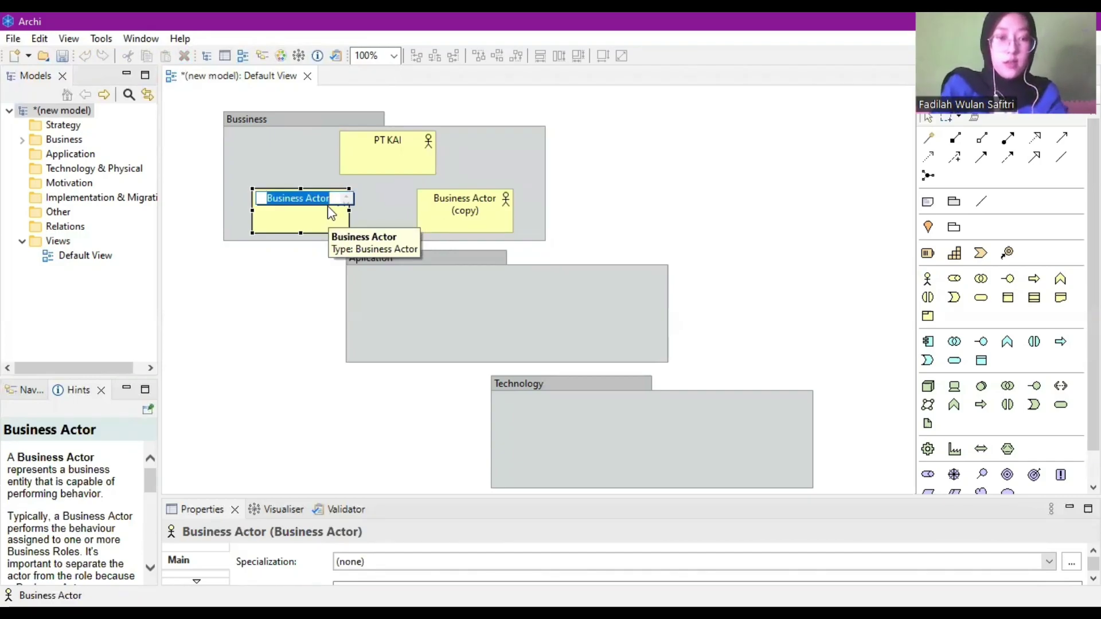
pyautogui.write('Ope')
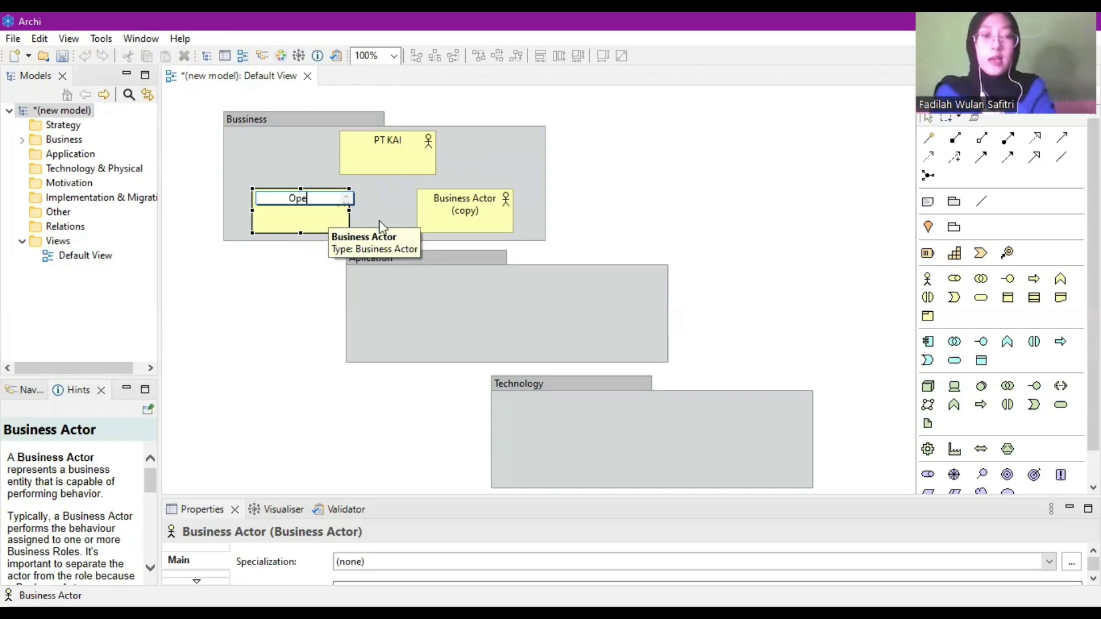
pyautogui.write('rator')
pyautogui.doubleClick(480, 222)
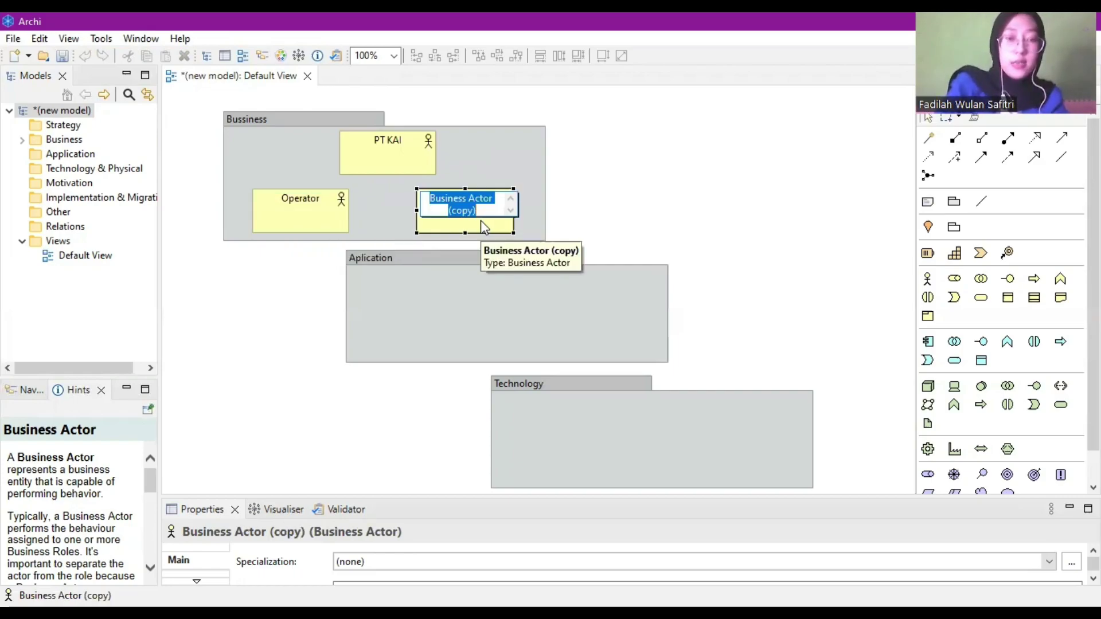
pyautogui.write('Custom')
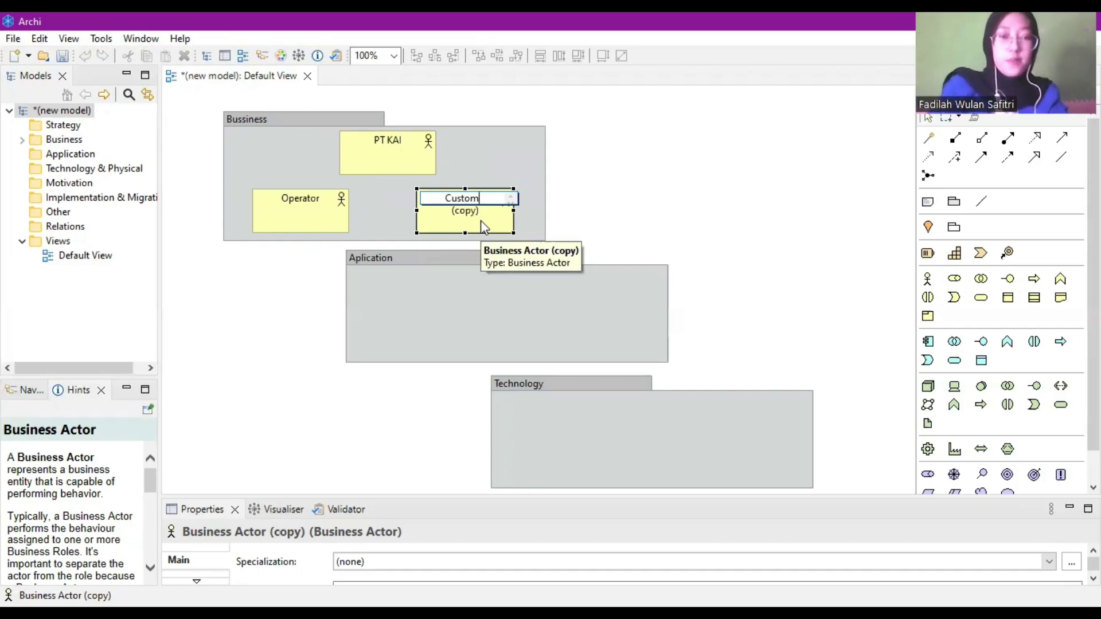
pyautogui.write('er')
pyautogui.click(447, 331)
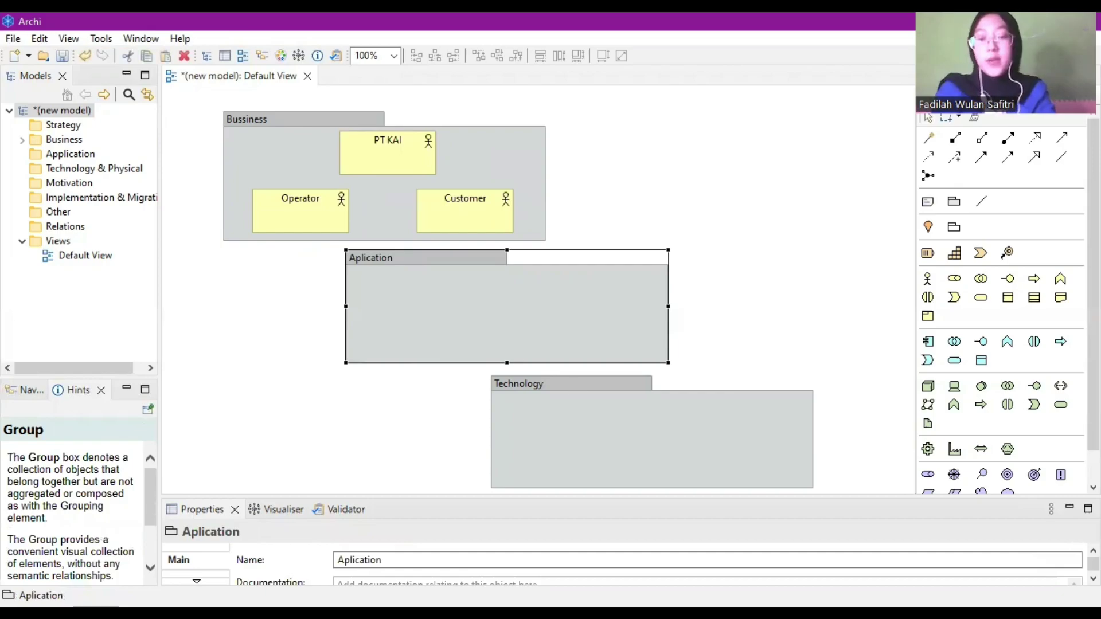
# Add two Application Components to the Aplication group and align them side by side at the same height
pyautogui.click(928, 343)
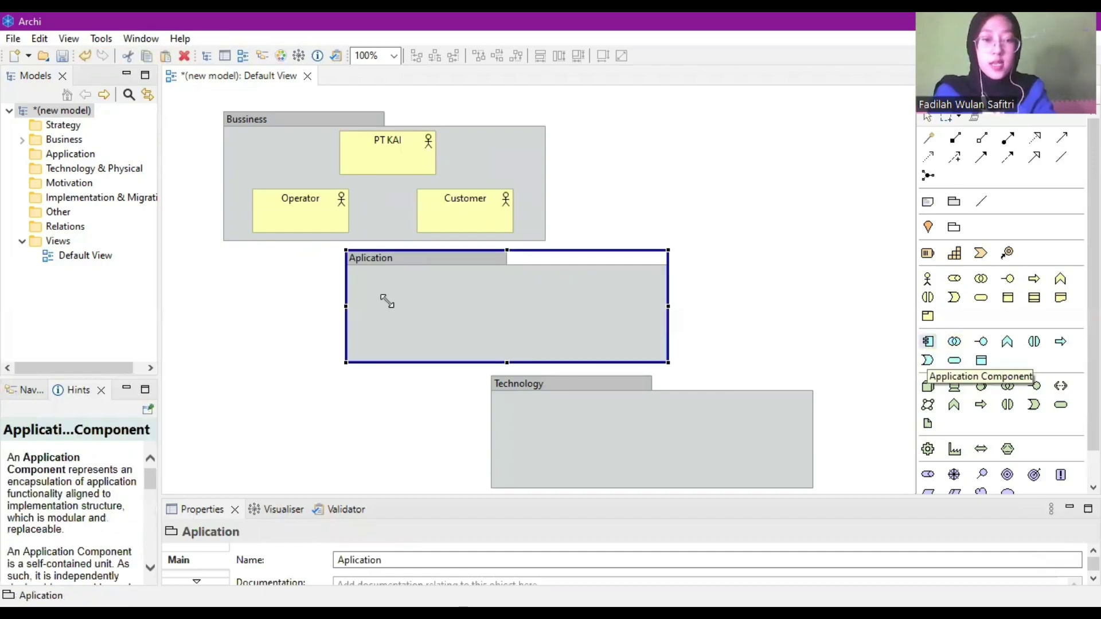
pyautogui.click(387, 300)
pyautogui.click(567, 310)
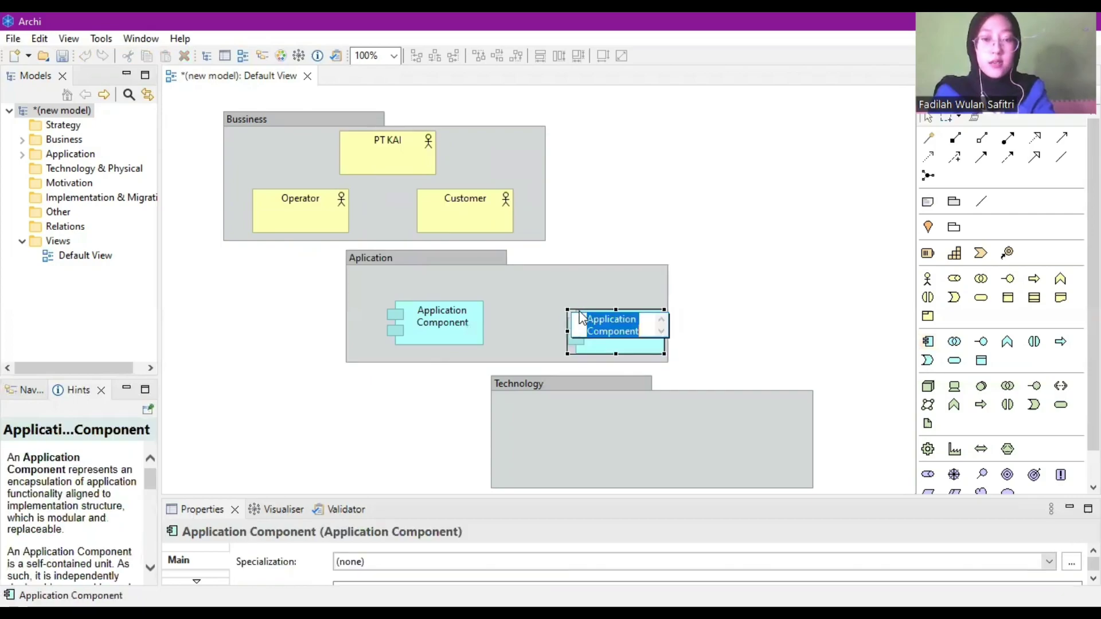
pyautogui.moveTo(570, 258)
pyautogui.mouseDown()
pyautogui.moveTo(550, 248)
pyautogui.moveTo(573, 270)
pyautogui.moveTo(569, 261)
pyautogui.mouseUp()
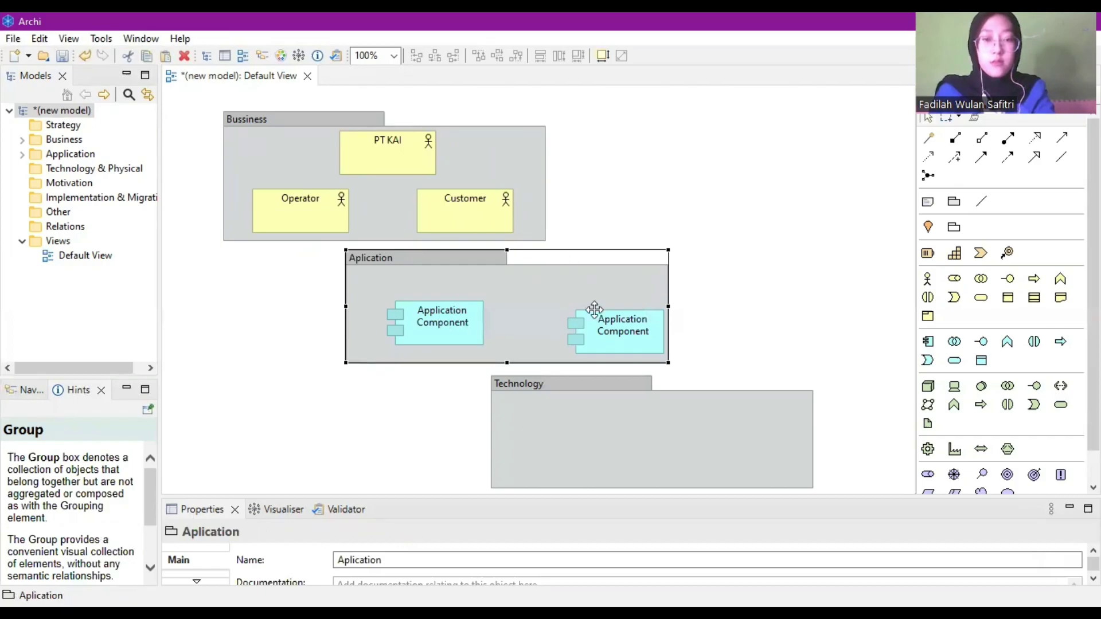
pyautogui.moveTo(595, 310); pyautogui.dragTo(573, 295)
# Rename the left Application Component to "Payment System" and the right one to "Aplication Message"
pyautogui.doubleClick(453, 319)
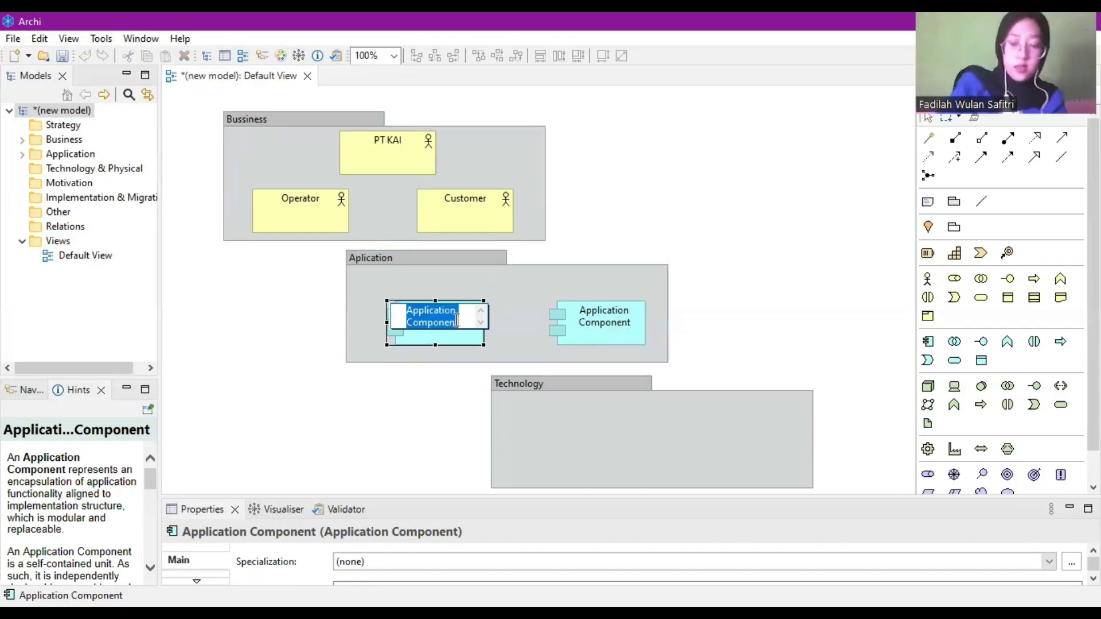
pyautogui.press('BackSpace')
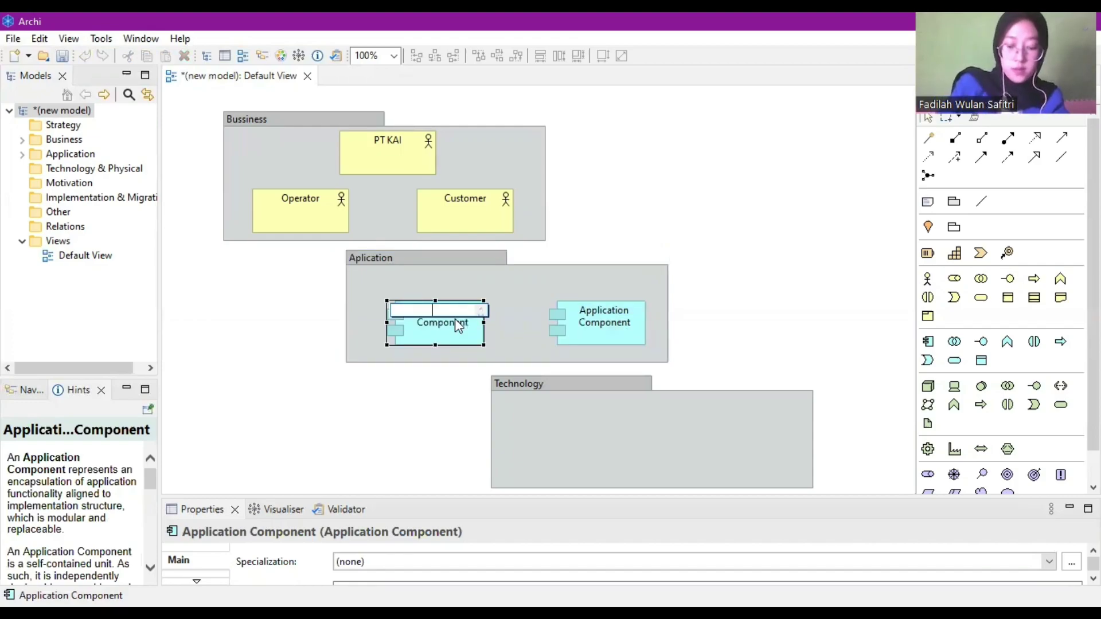
pyautogui.write('Payme')
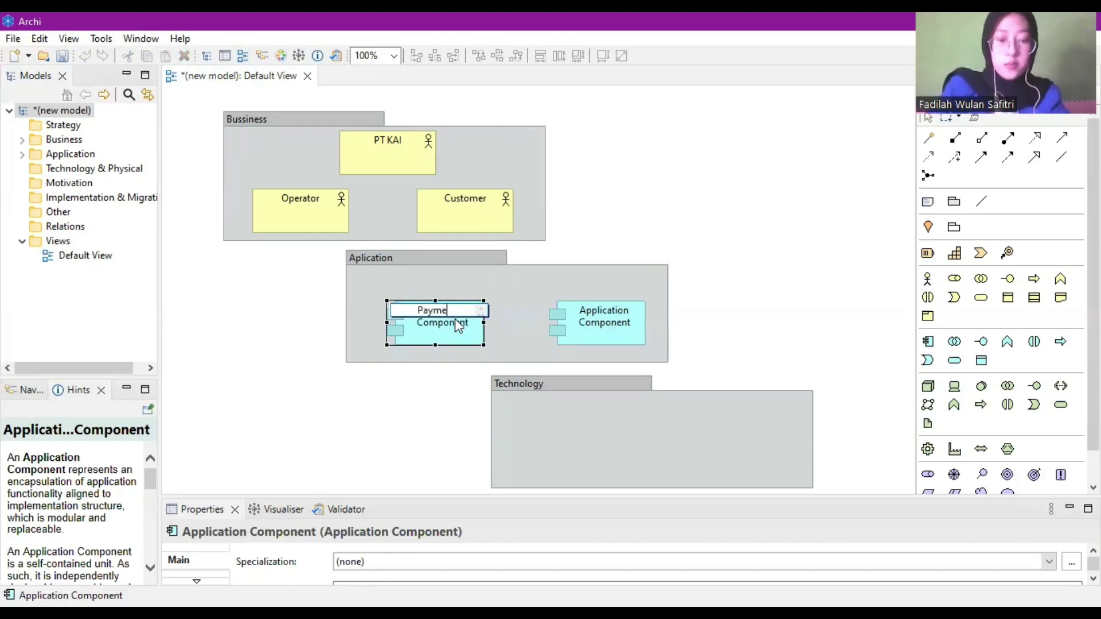
pyautogui.write('nt System')
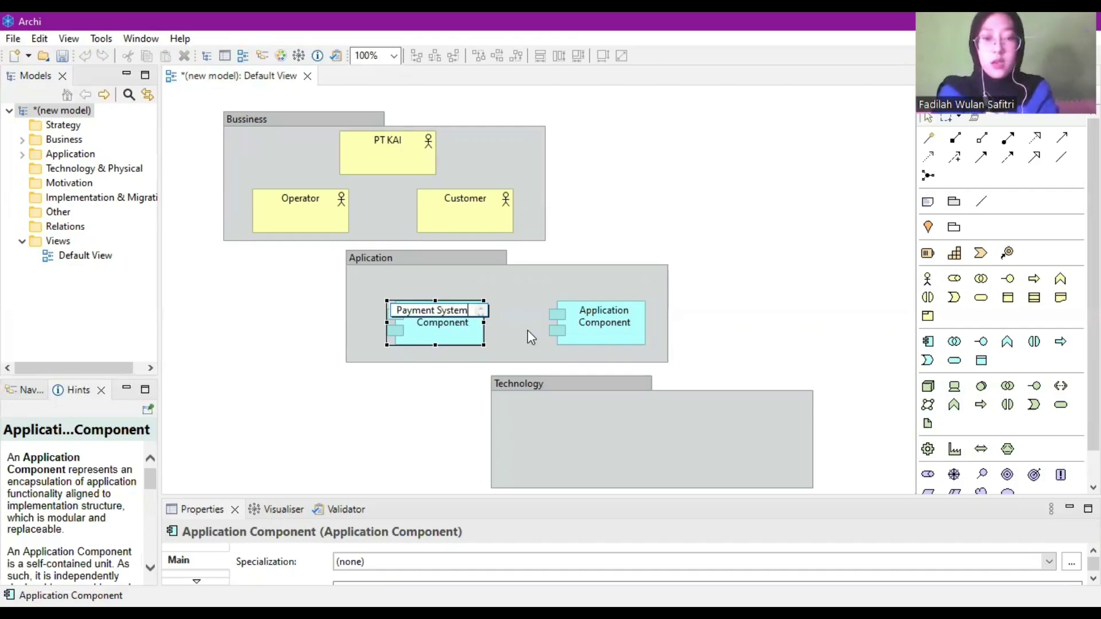
pyautogui.doubleClick(597, 307)
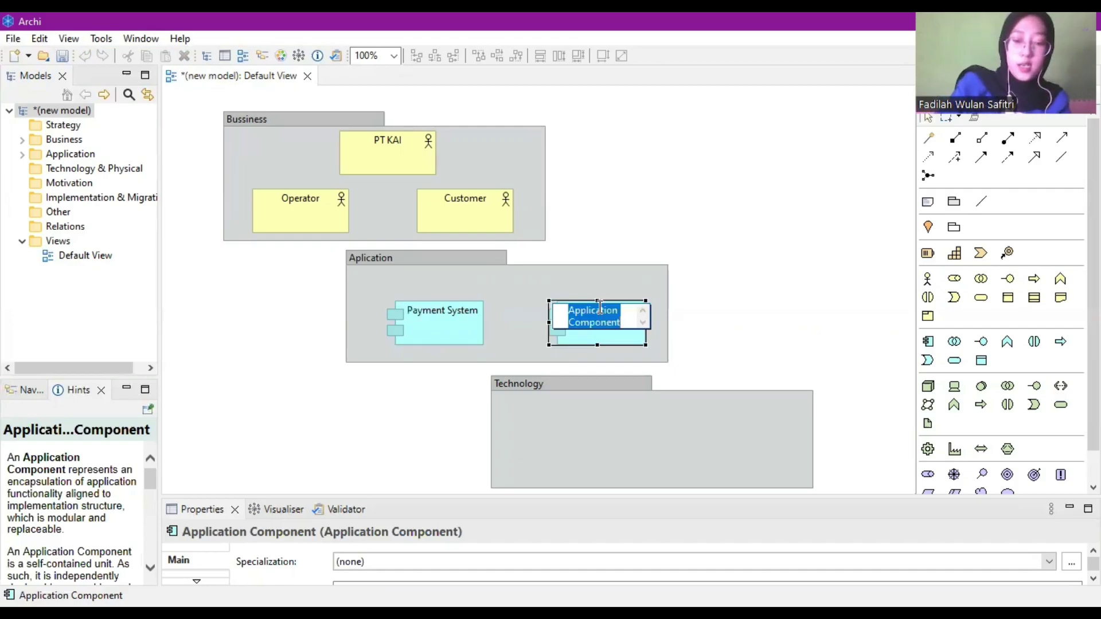
pyautogui.write('Aplicatio')
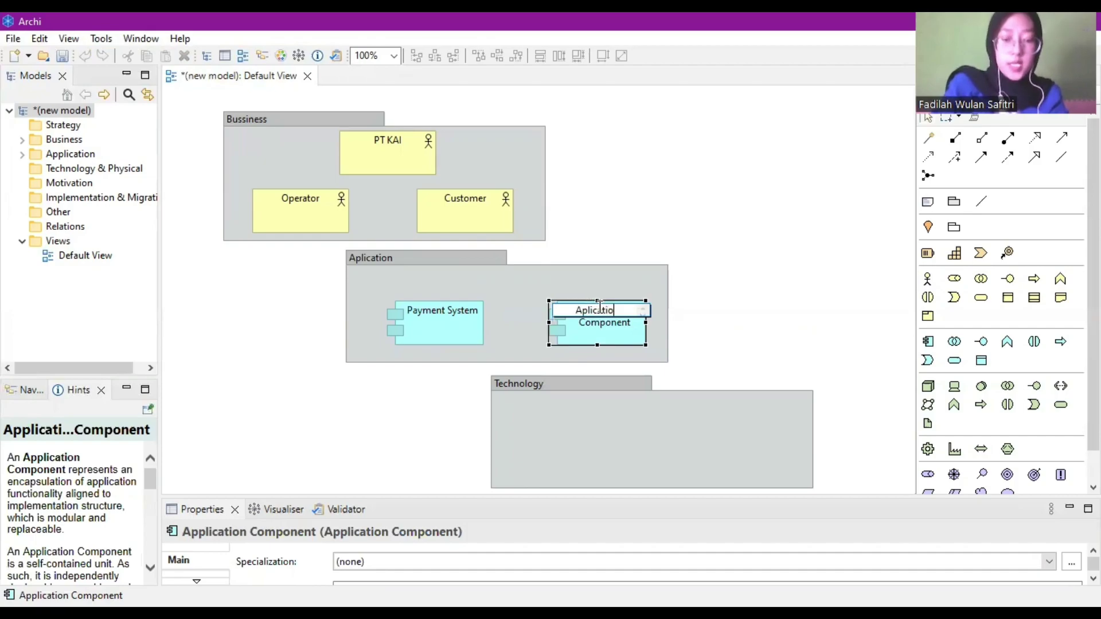
pyautogui.write('n Message')
pyautogui.click(609, 369)
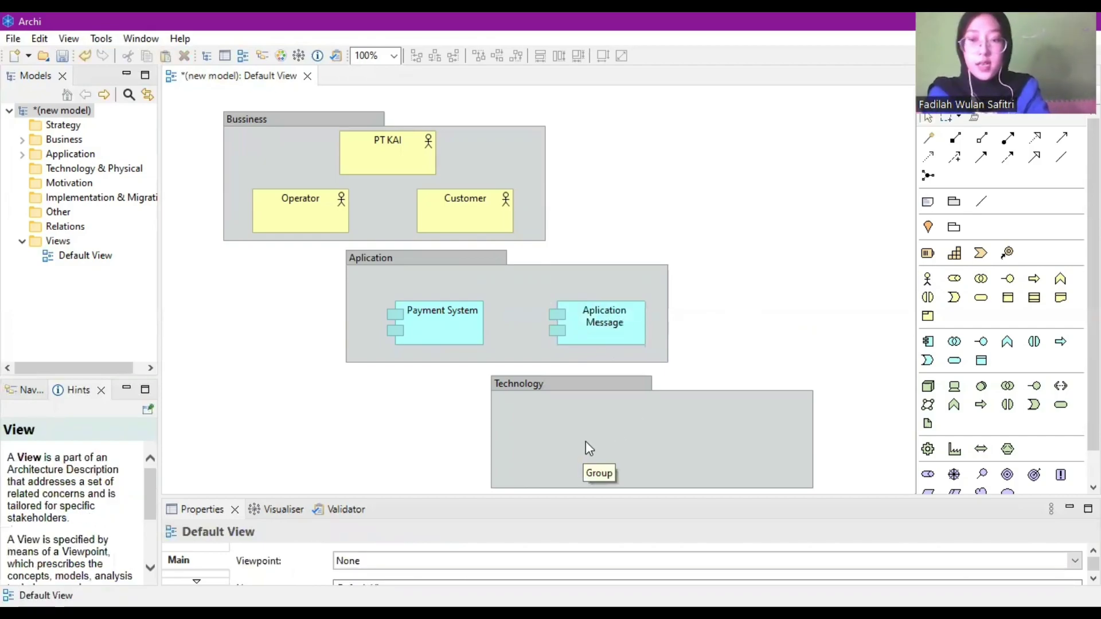
# Add two Device elements to the Technology group and align them side by side within it
pyautogui.click(955, 392)
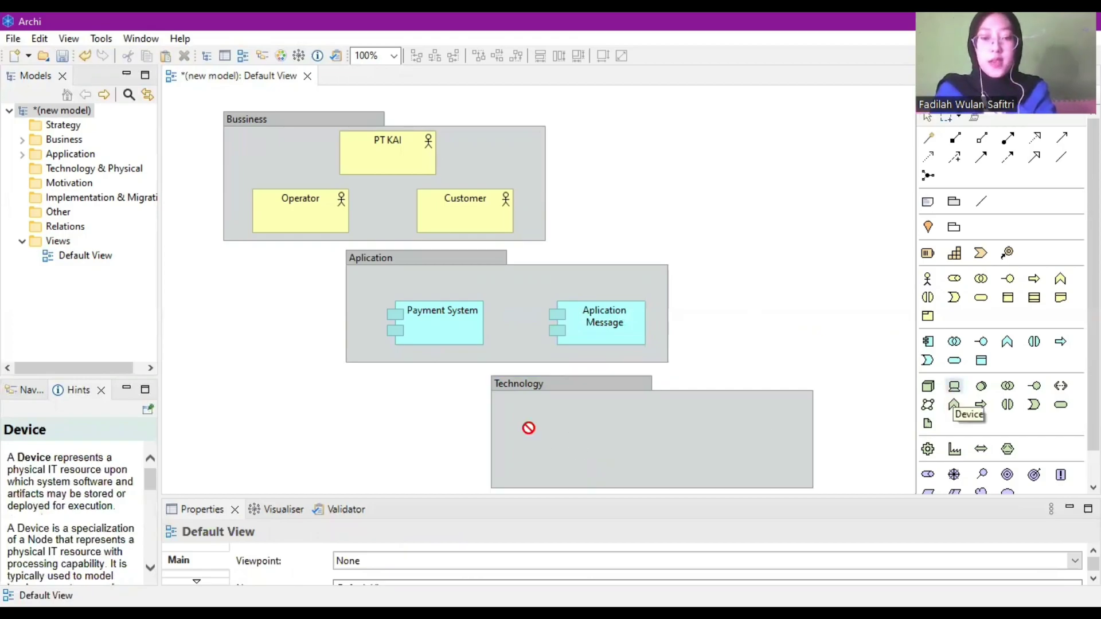
pyautogui.click(527, 428)
pyautogui.click(954, 386)
pyautogui.click(720, 436)
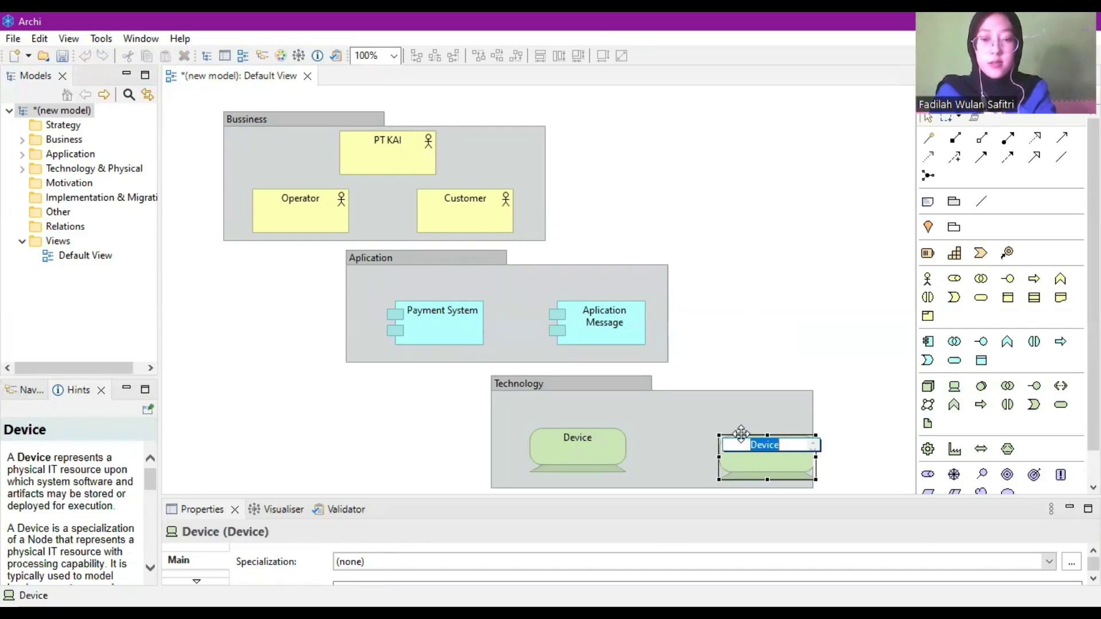
pyautogui.moveTo(723, 431); pyautogui.dragTo(573, 448)
# Rename the left Device in the Technology group to "PC/LAPTOP"
pyautogui.click(574, 447)
pyautogui.click(574, 439)
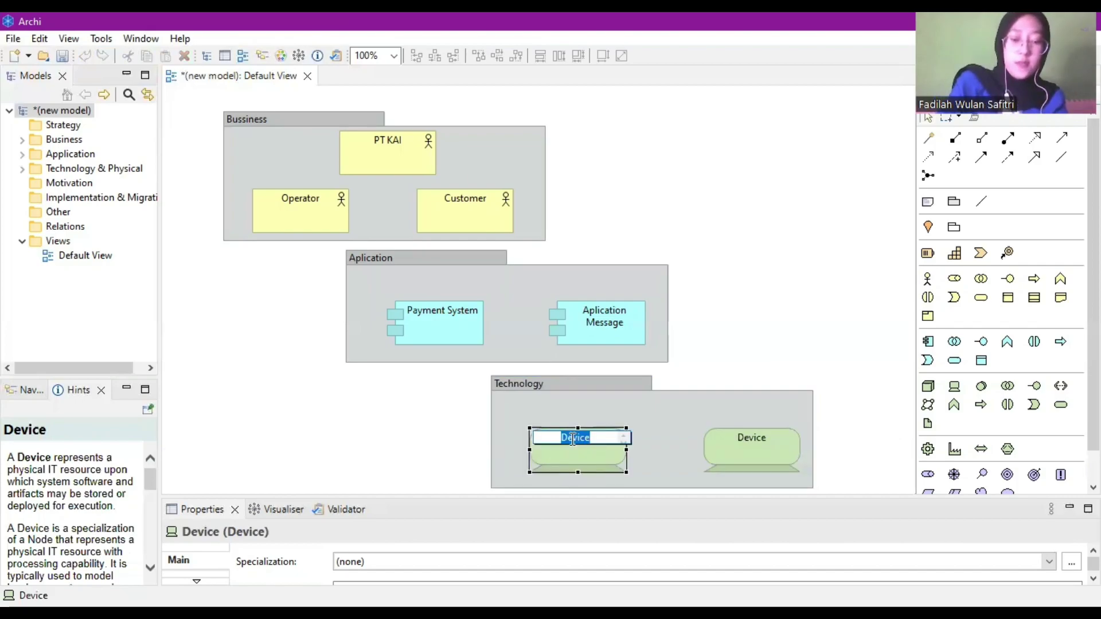
pyautogui.write('PCL')
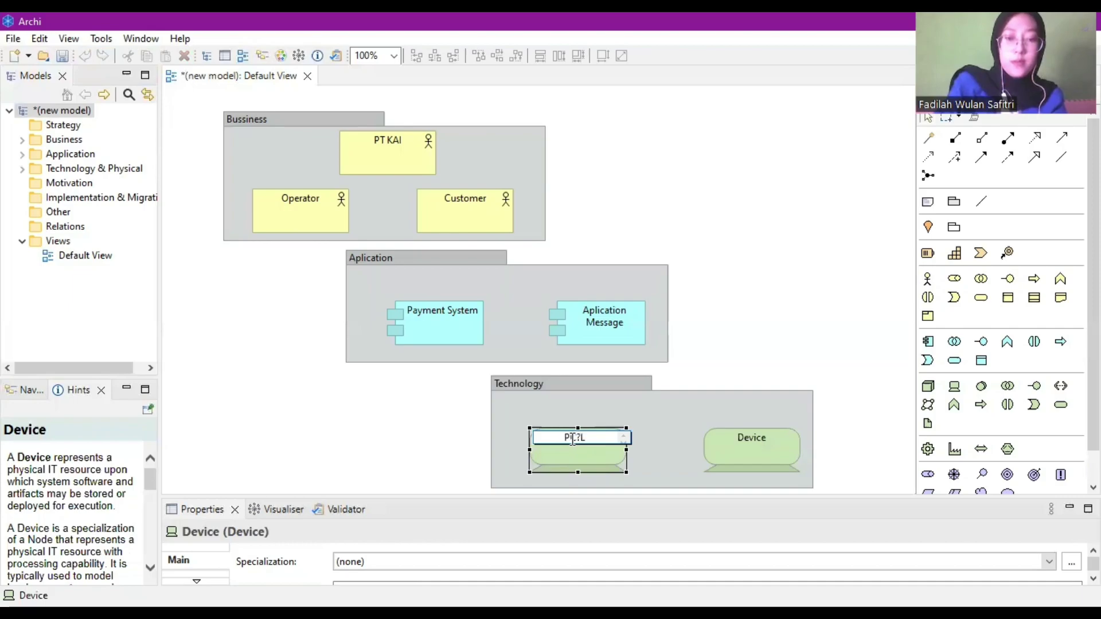
pyautogui.press('BackSpace')
pyautogui.write('LAP')
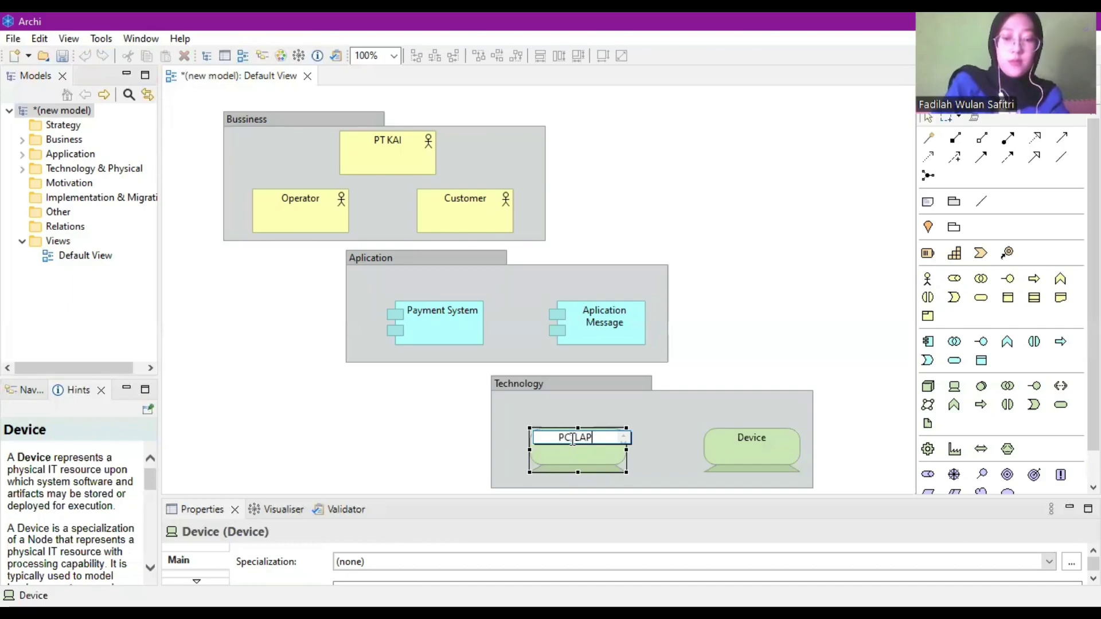
pyautogui.write('TOP')
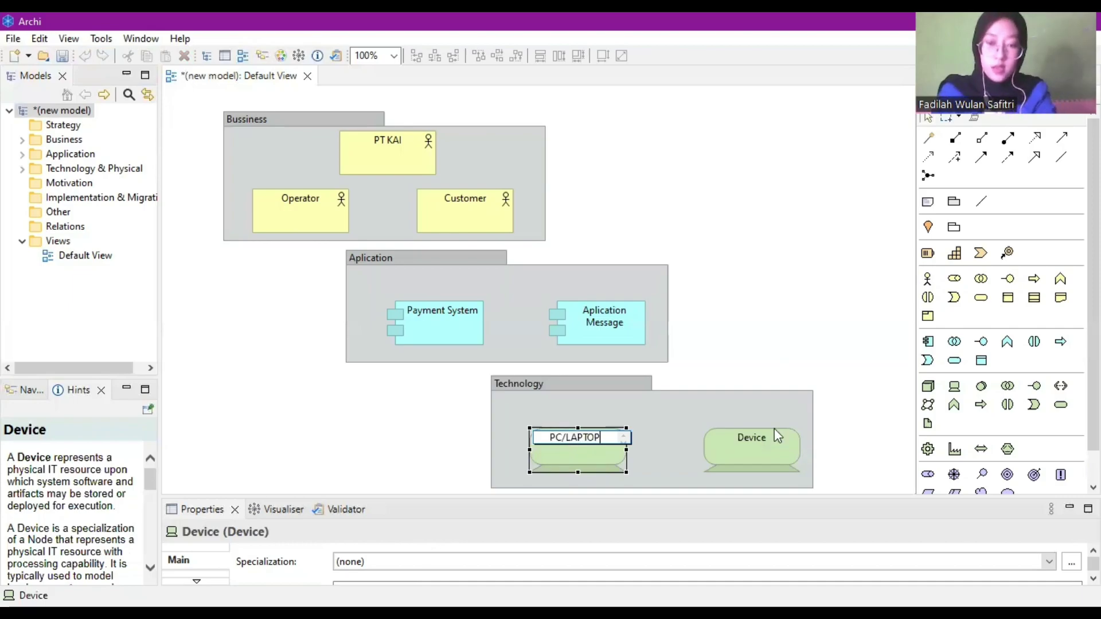
# Rename the right Device in the Technology group to "Smartphone"
pyautogui.click(757, 437)
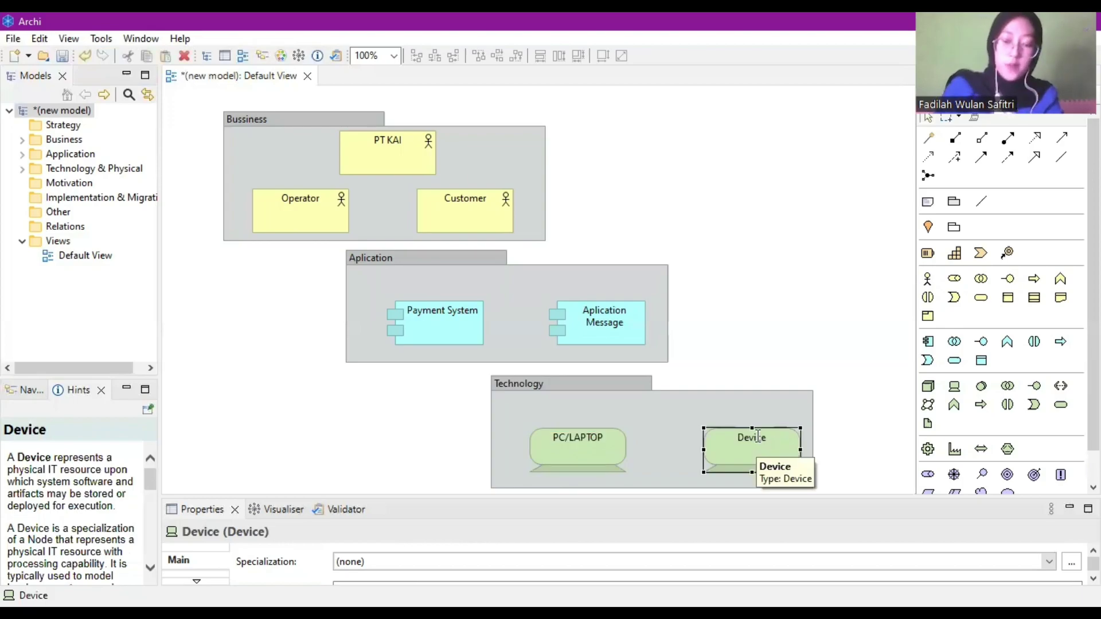
pyautogui.click(757, 437)
pyautogui.write('Smal')
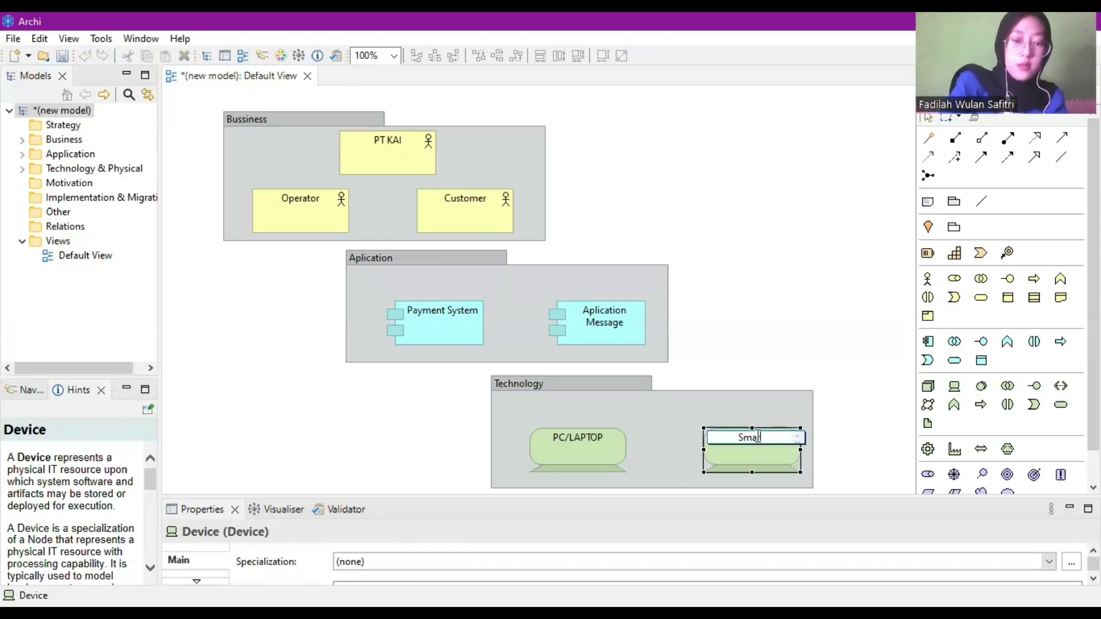
pyautogui.write('l')
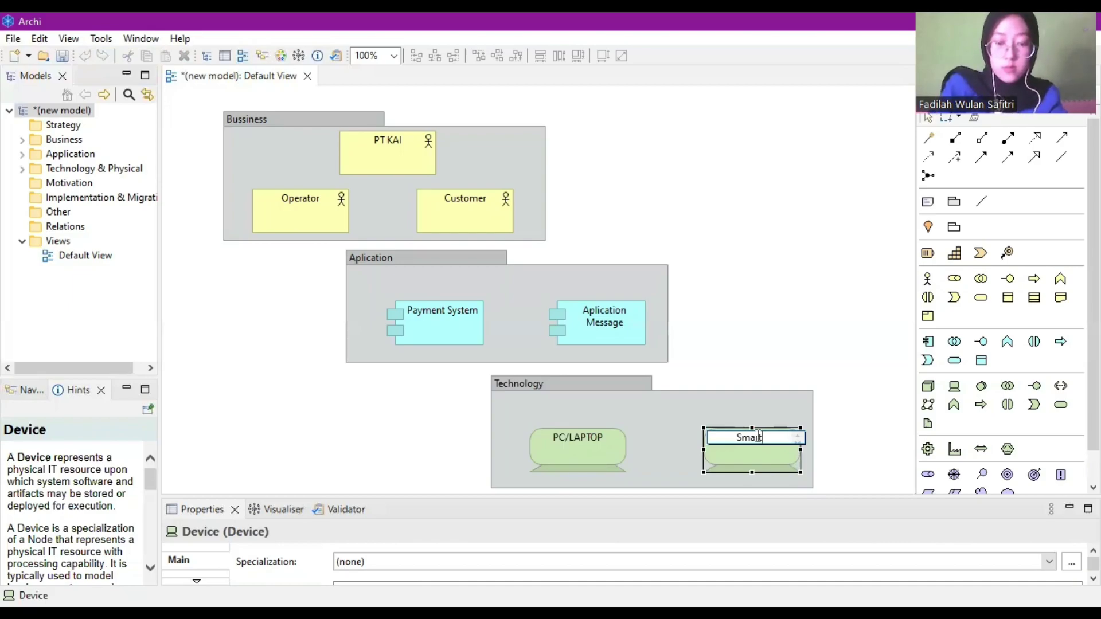
pyautogui.write('phone')
pyautogui.press('Return')
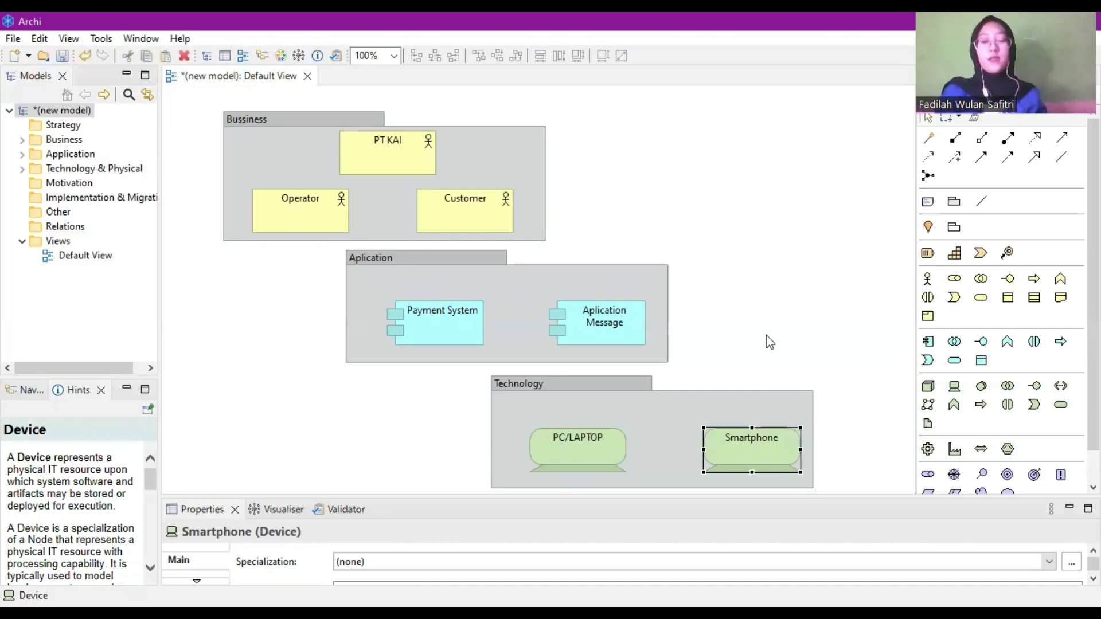
pyautogui.click(455, 479)
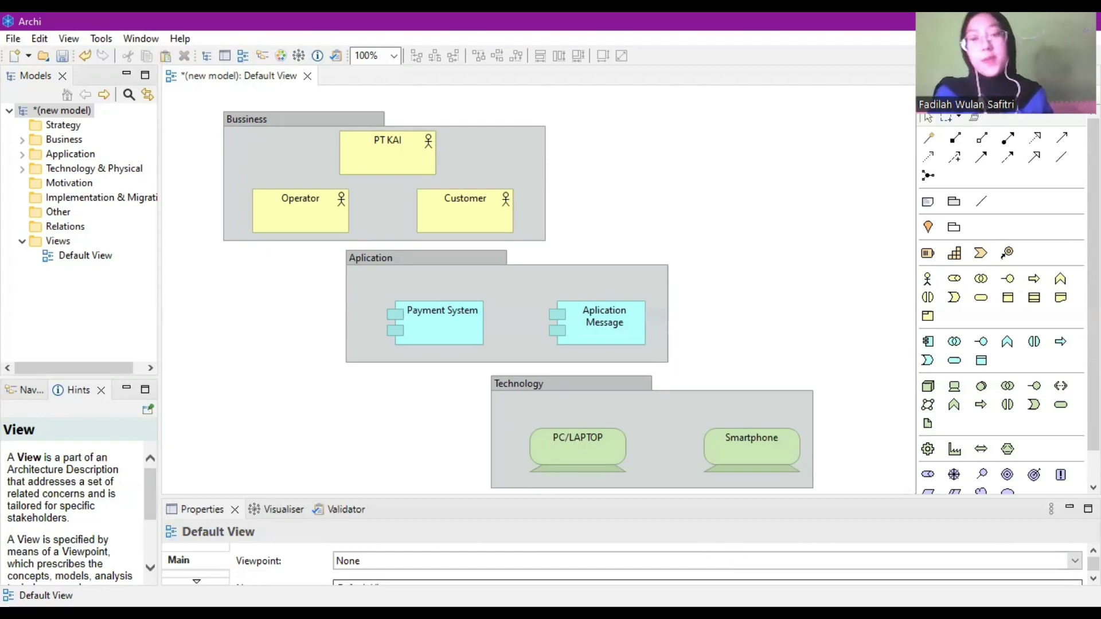
# Connect Operator and Customer to PT KAI with Triggering relations in the Bussiness group
pyautogui.click(928, 138)
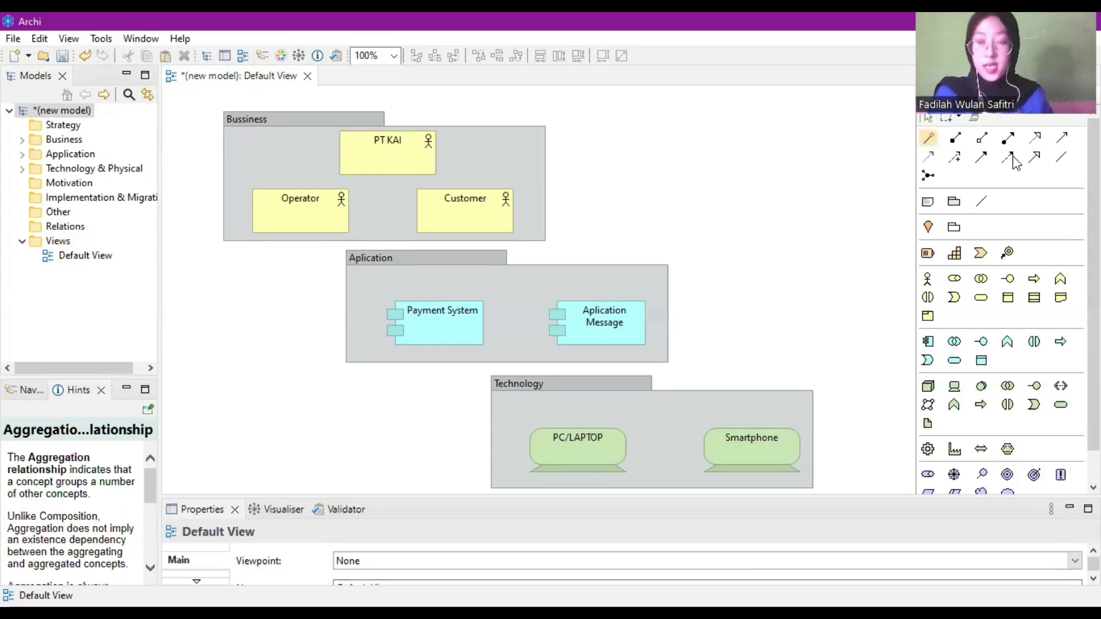
pyautogui.press('Escape')
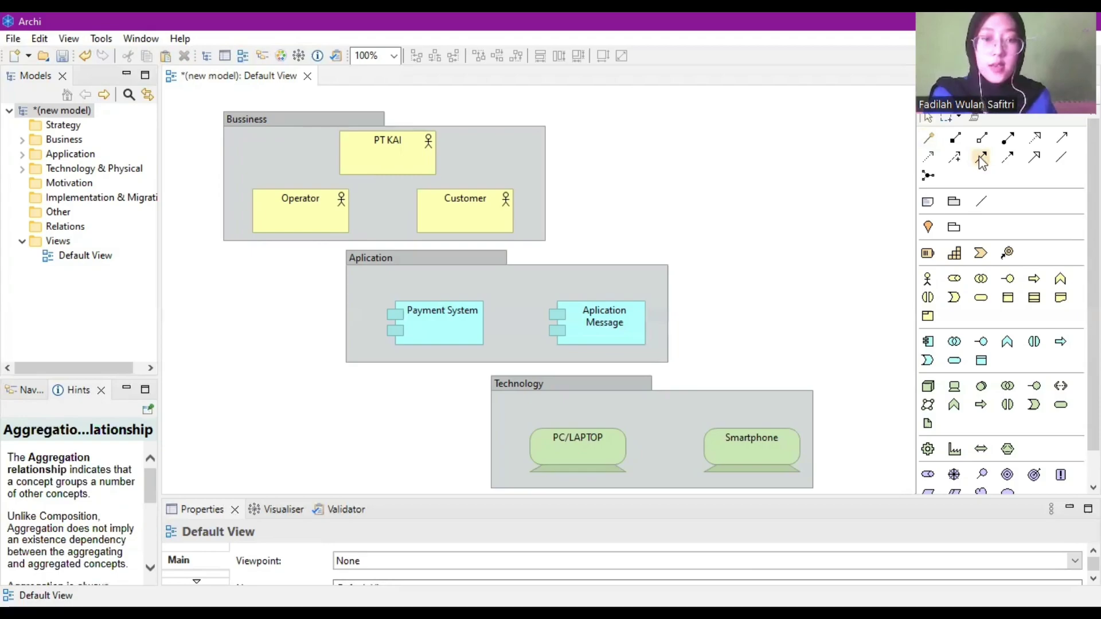
pyautogui.click(980, 156)
pyautogui.click(453, 211)
pyautogui.click(414, 154)
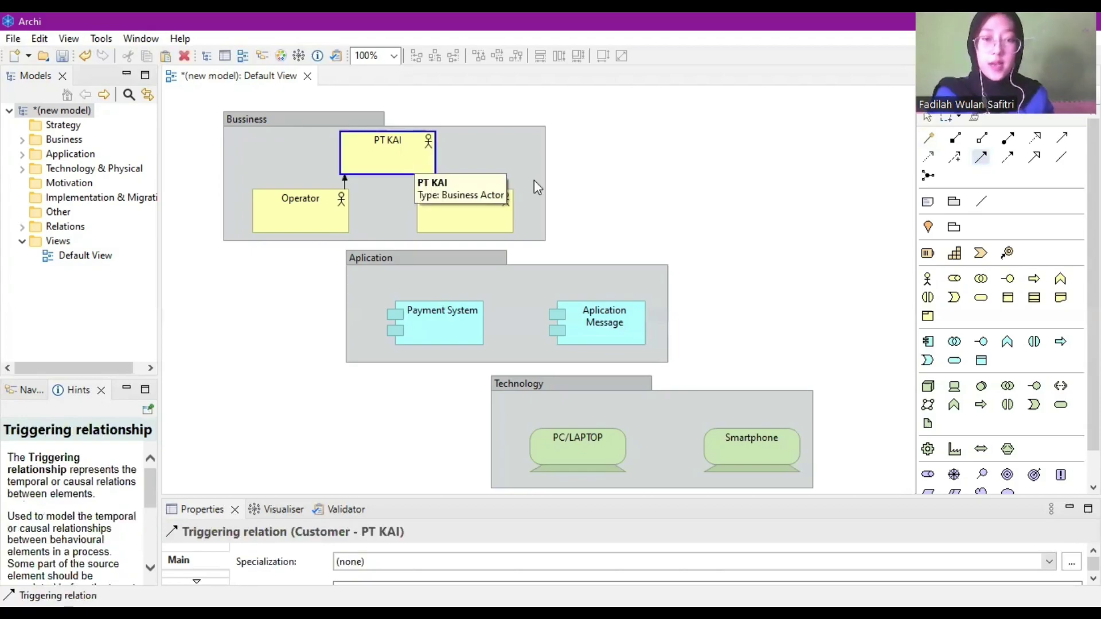
# Draw Triggering relations from Payment System to Operator and from Aplication Message to Customer
pyautogui.click(982, 158)
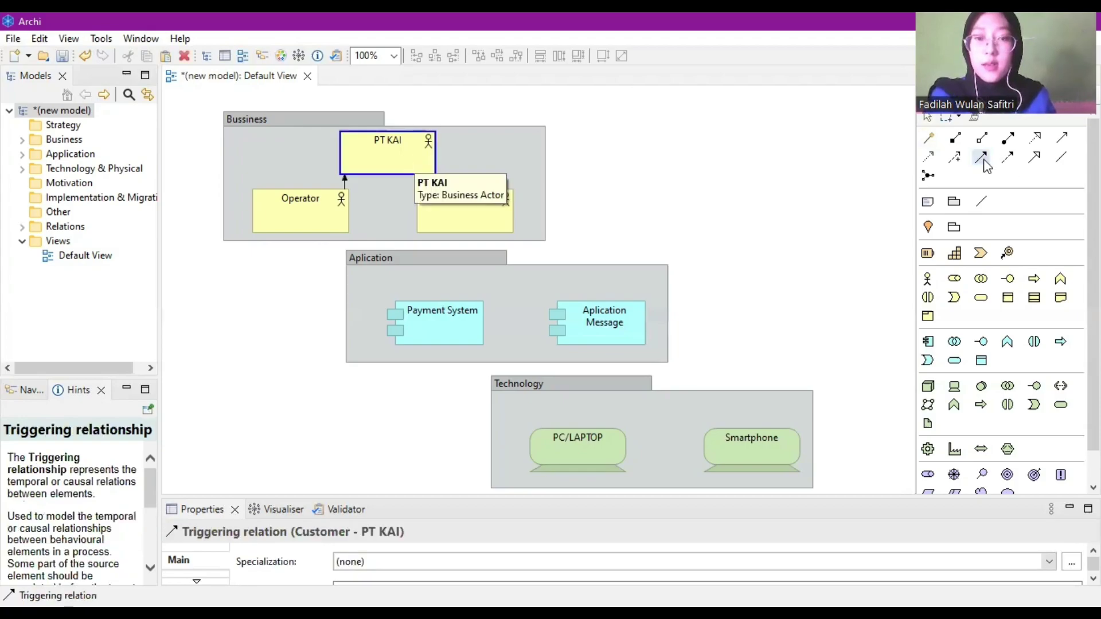
pyautogui.click(297, 219)
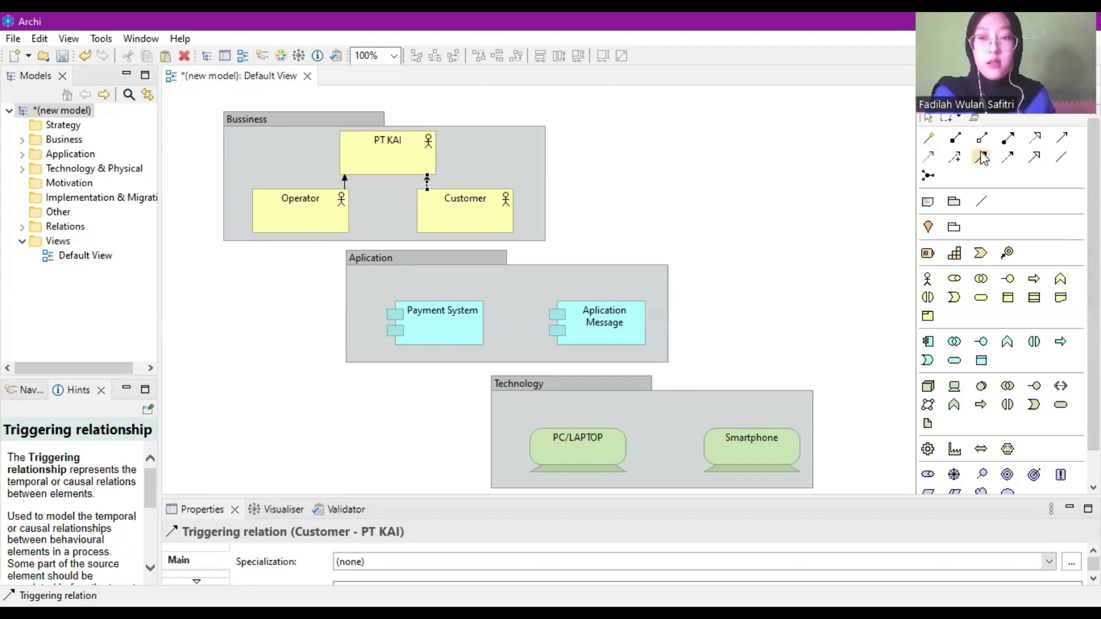
pyautogui.click(593, 310)
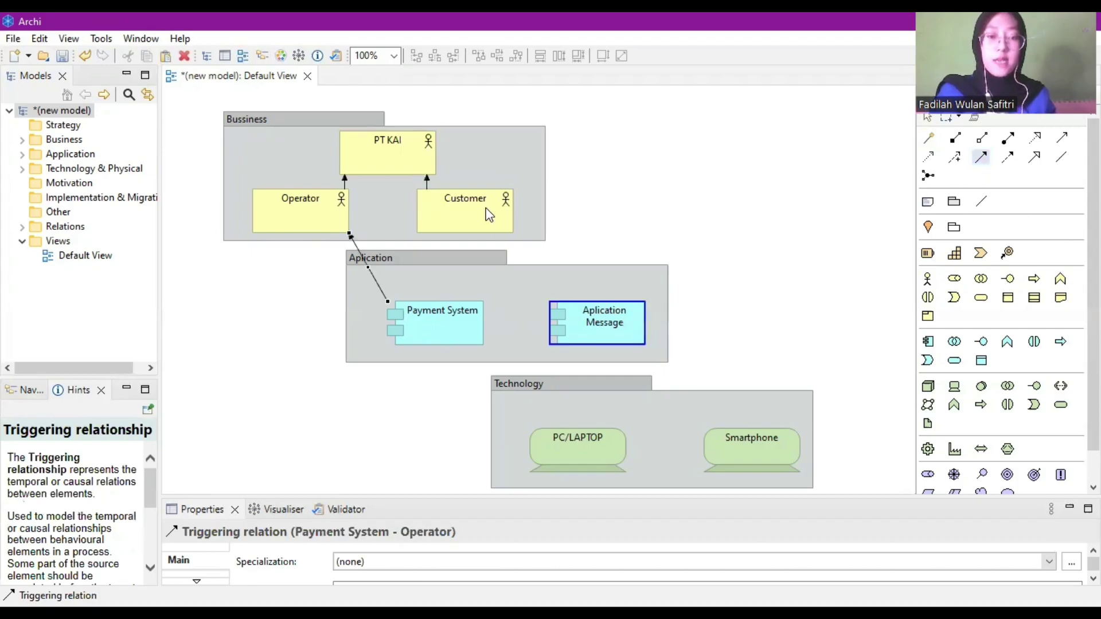
pyautogui.click(487, 216)
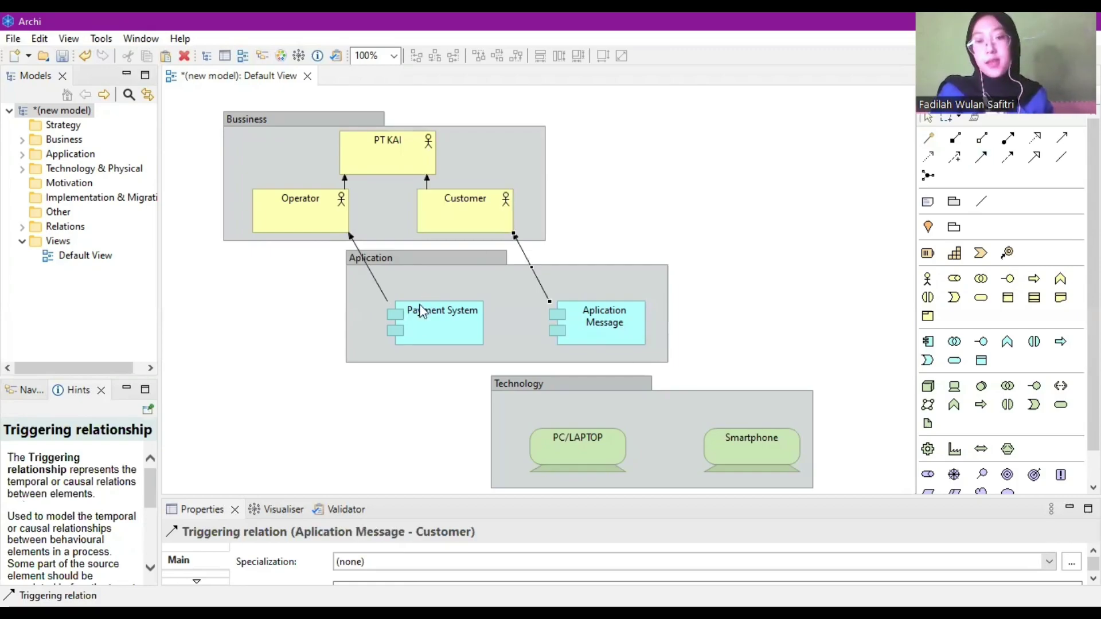
# Draw Triggering relations from Payment System to PC/LAPTOP and from Aplication Message to Smartphone
pyautogui.click(982, 157)
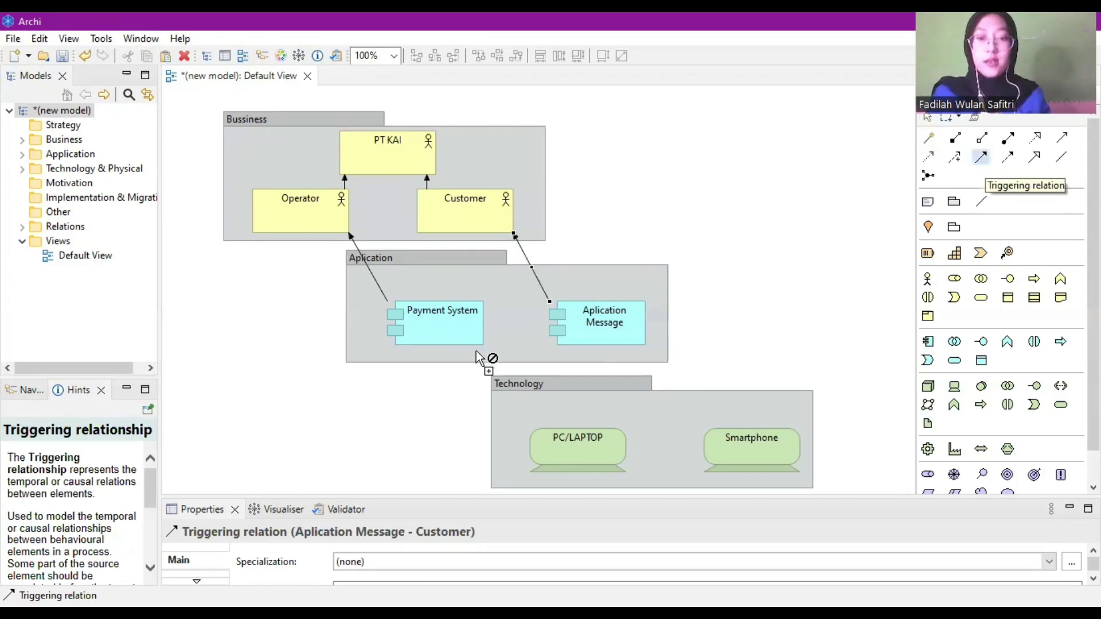
pyautogui.click(474, 325)
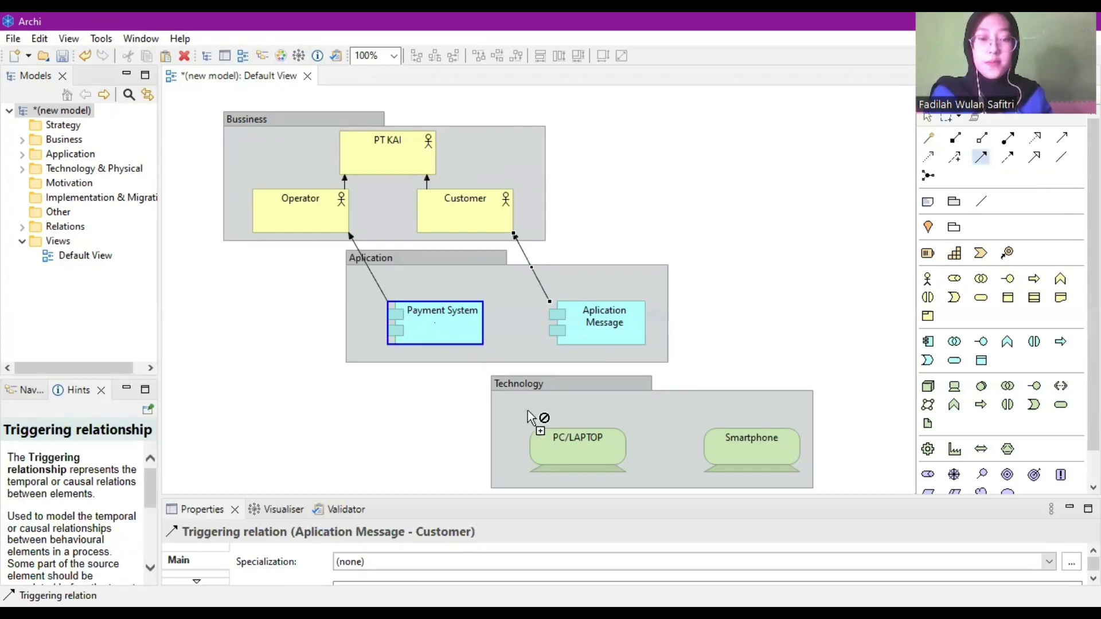
pyautogui.click(554, 440)
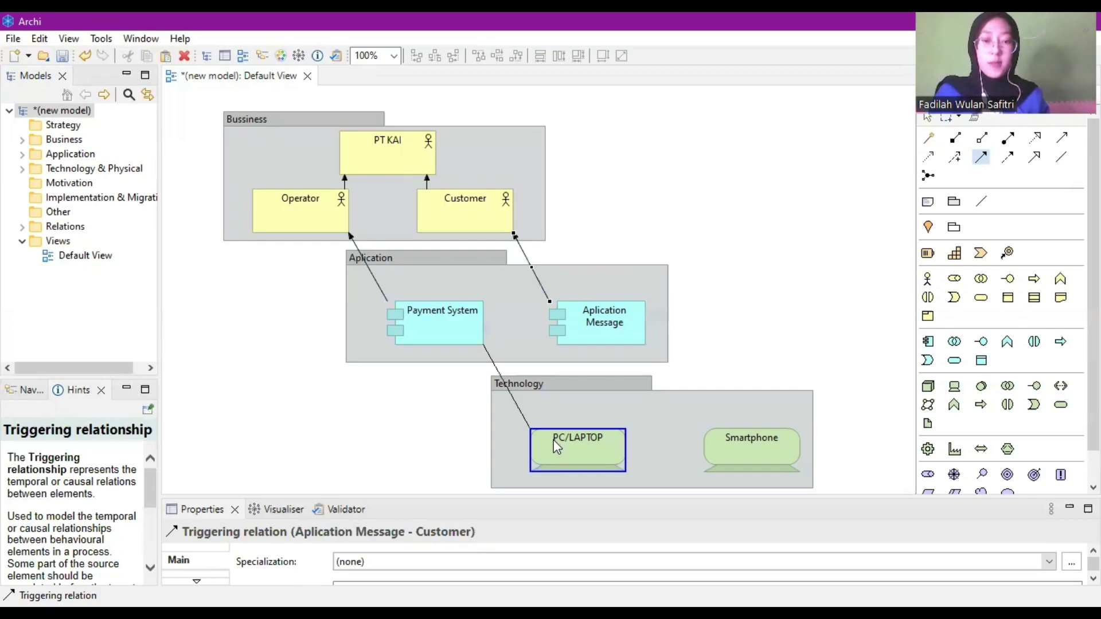
pyautogui.click(981, 158)
pyautogui.click(637, 330)
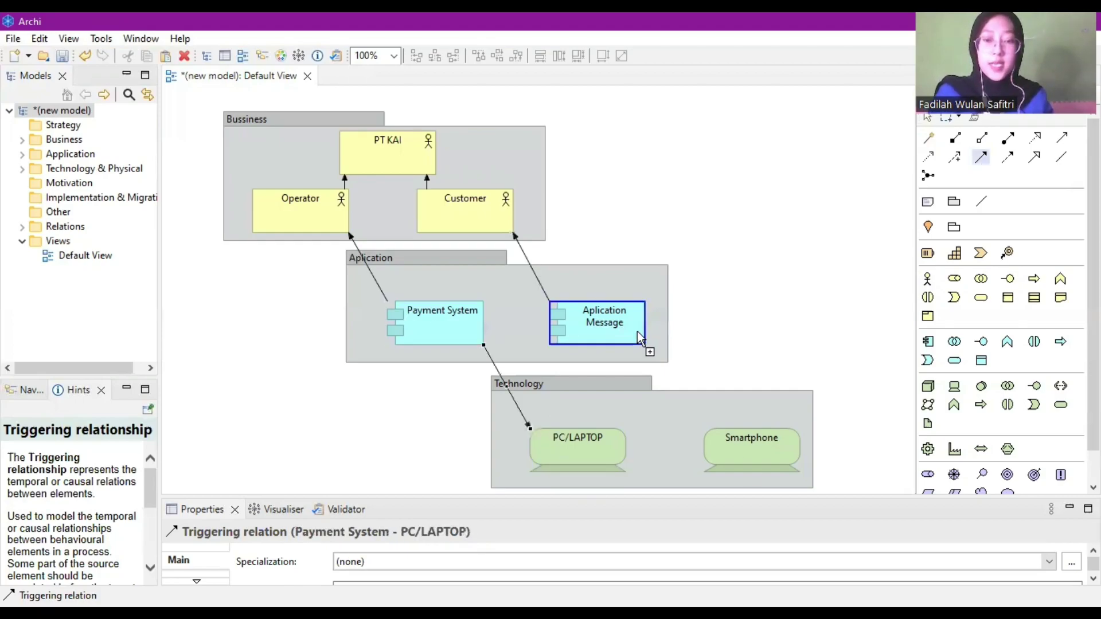
pyautogui.click(751, 446)
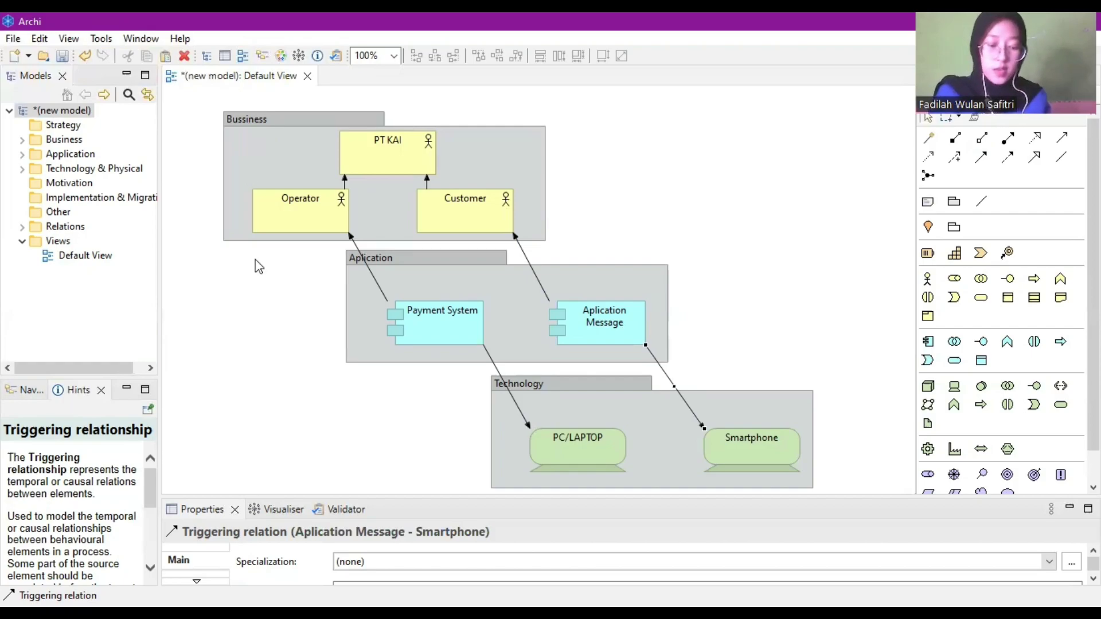
# Display PT KAI's relations in the Visualiser and enlarge its pane
pyautogui.click(285, 119)
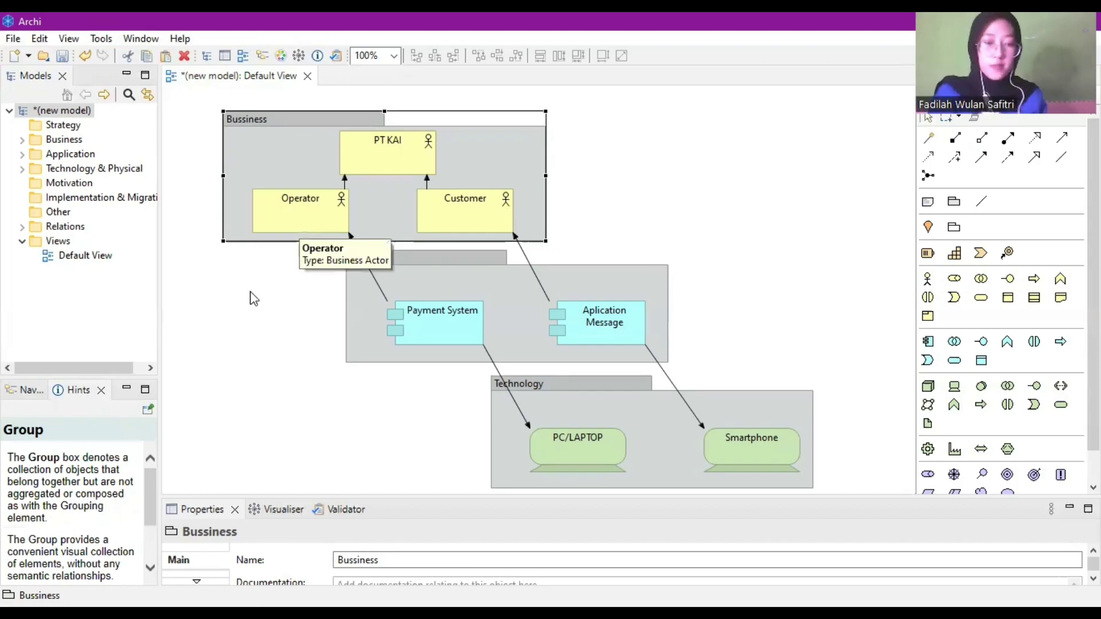
pyautogui.click(272, 510)
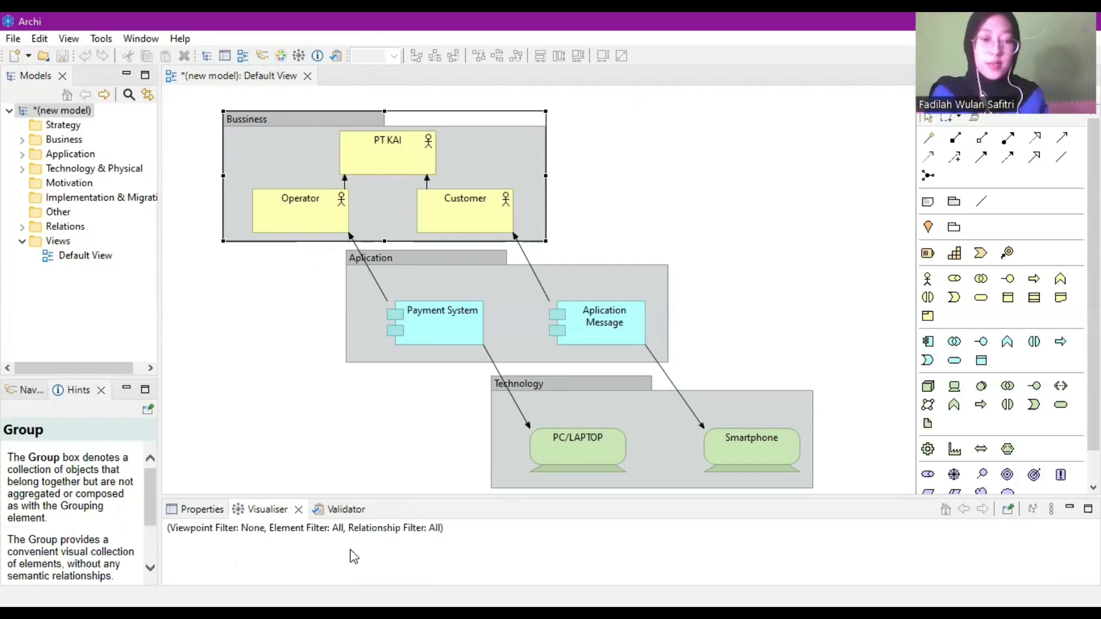
pyautogui.moveTo(518, 495); pyautogui.dragTo(518, 453)
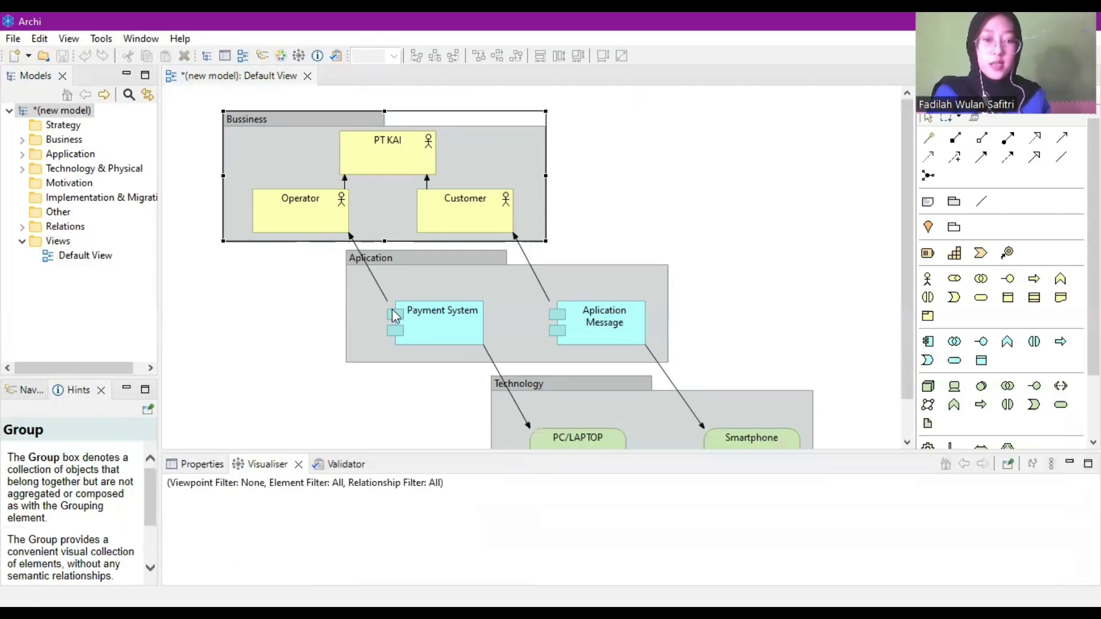
pyautogui.click(393, 154)
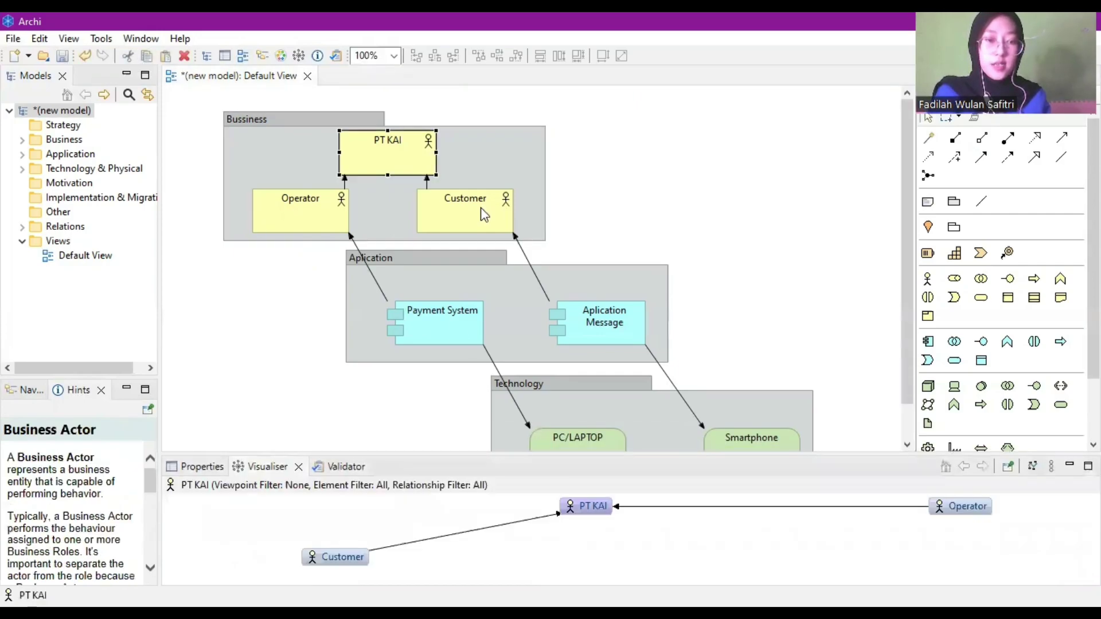
# Examine the relations of the Aplication components, the Technology devices and the Operator actor in the Visualiser
pyautogui.click(435, 324)
pyautogui.click(603, 442)
pyautogui.click(786, 436)
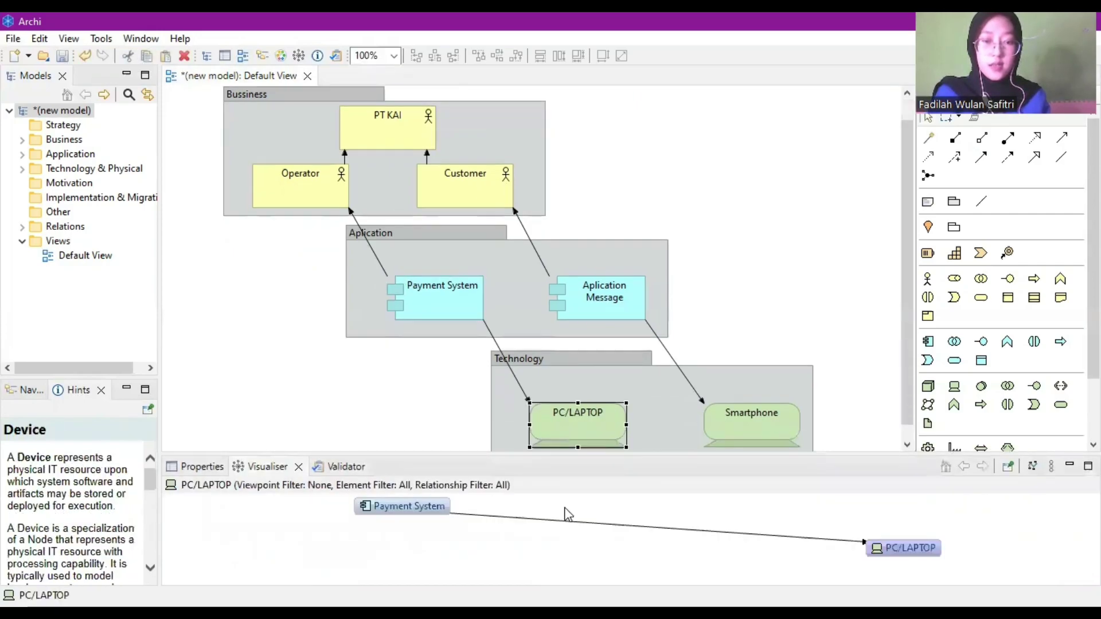
pyautogui.moveTo(857, 544); pyautogui.dragTo(602, 518)
pyautogui.click(427, 292)
pyautogui.click(612, 296)
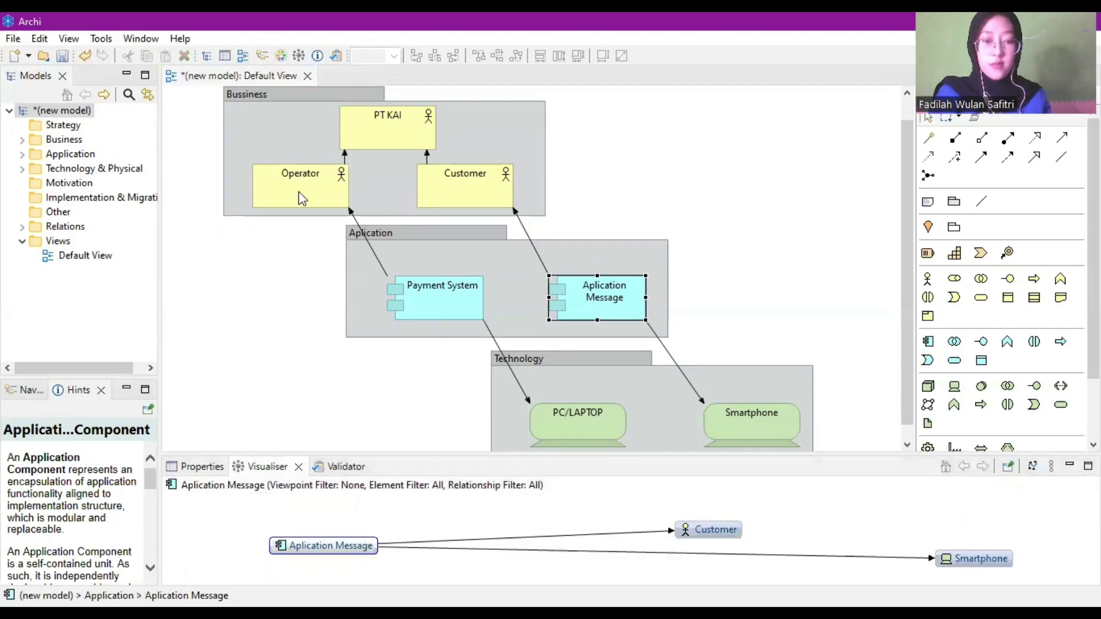
pyautogui.click(301, 194)
# Show PT KAI in the Visualiser and arrange the Customer, PT KAI and Operator nodes in a nearly horizontal row
pyautogui.click(371, 138)
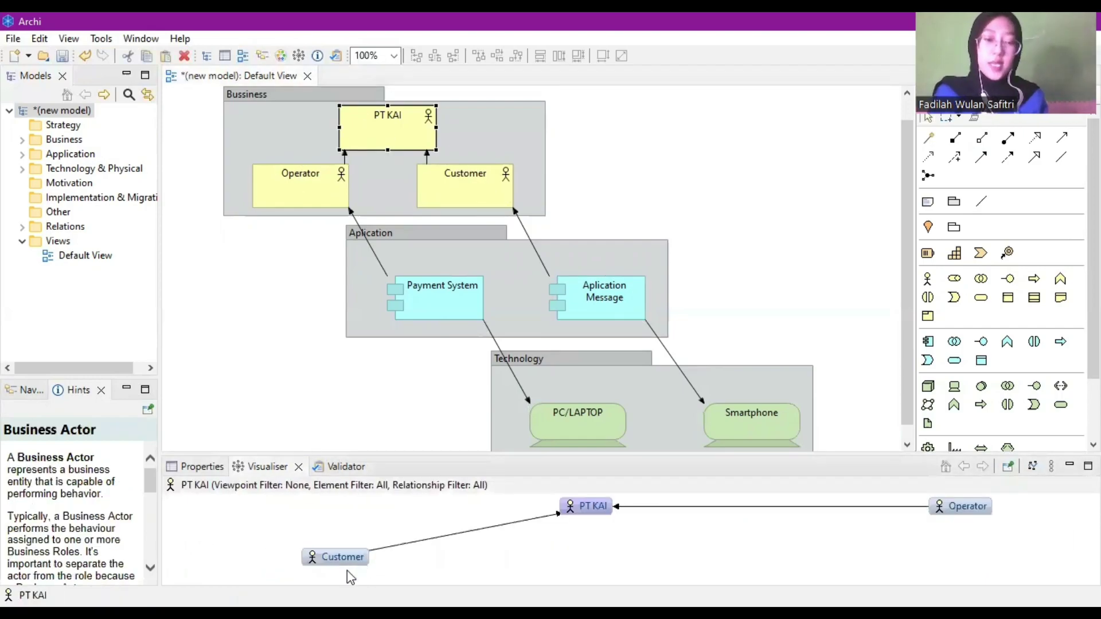
pyautogui.moveTo(314, 559); pyautogui.dragTo(291, 549)
pyautogui.moveTo(585, 505); pyautogui.dragTo(587, 536)
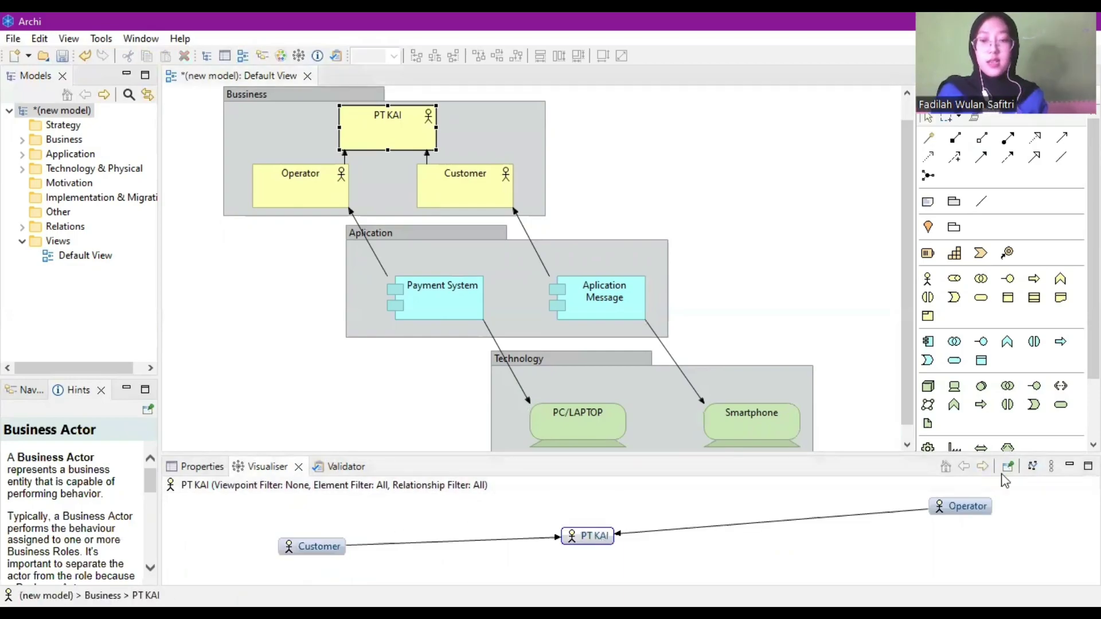
pyautogui.click(985, 510)
pyautogui.moveTo(858, 549); pyautogui.dragTo(859, 550)
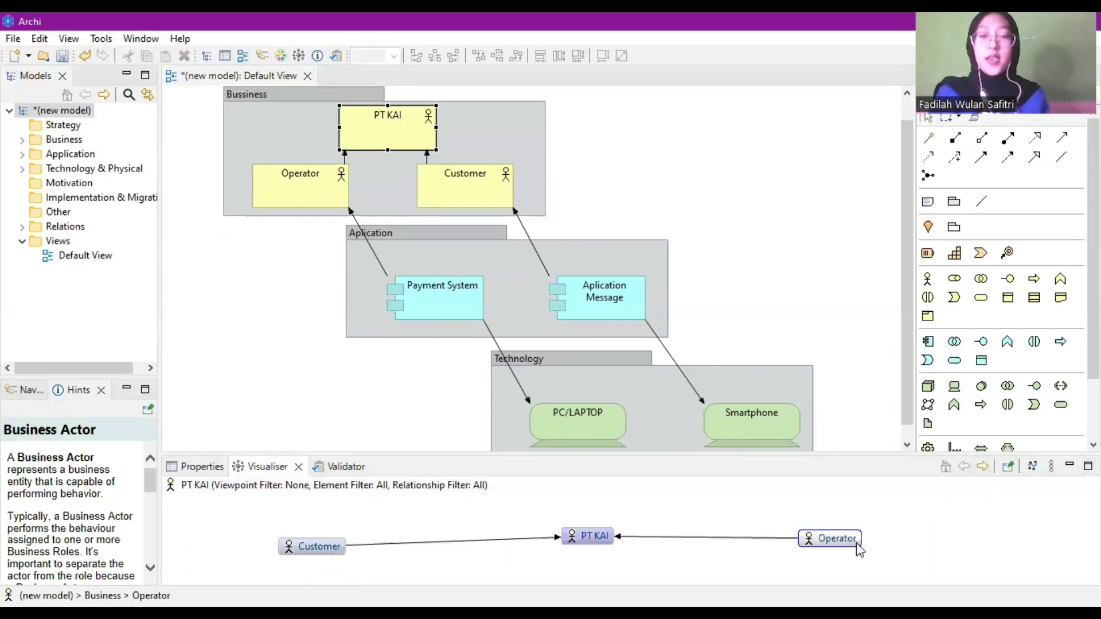